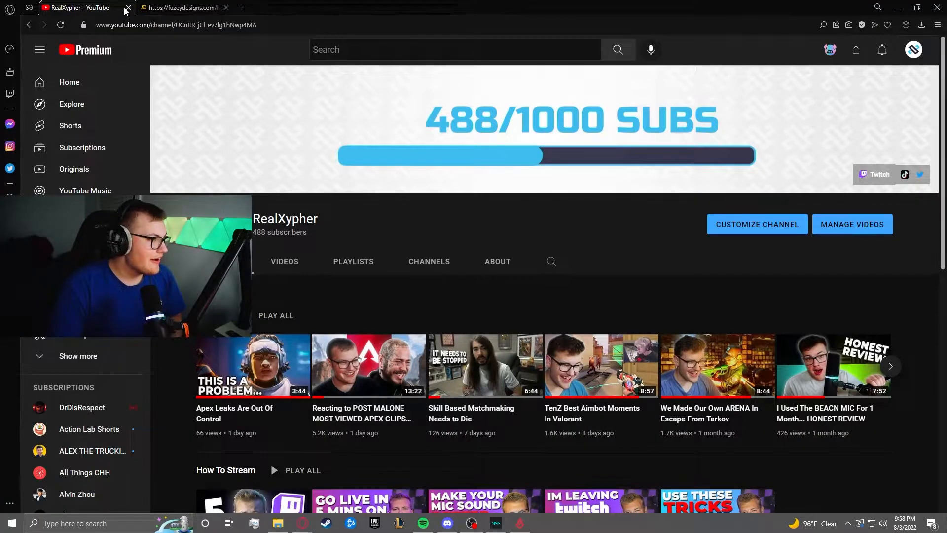
# - Close the YouTube channel page and go to The Lab's home page at fuzeydesigns.com
pyautogui.click(128, 9)
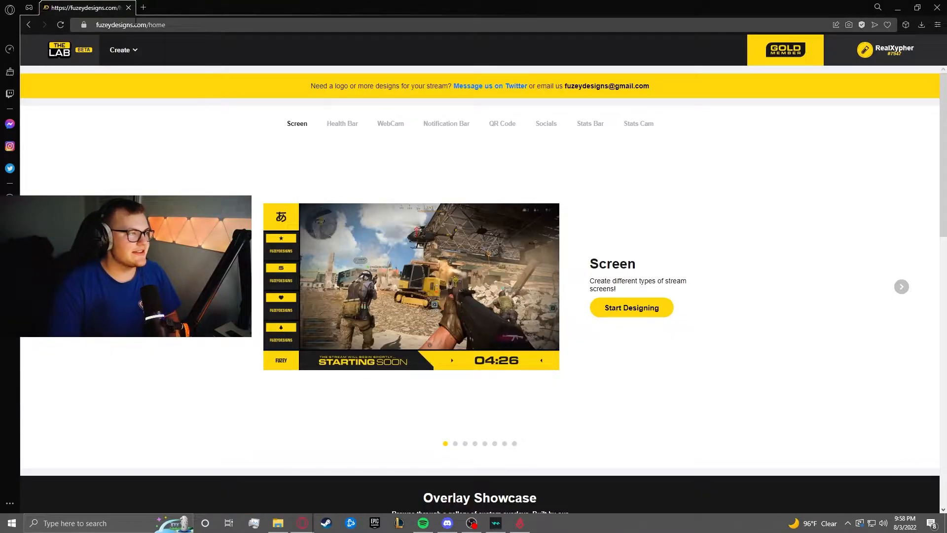
pyautogui.click(156, 25)
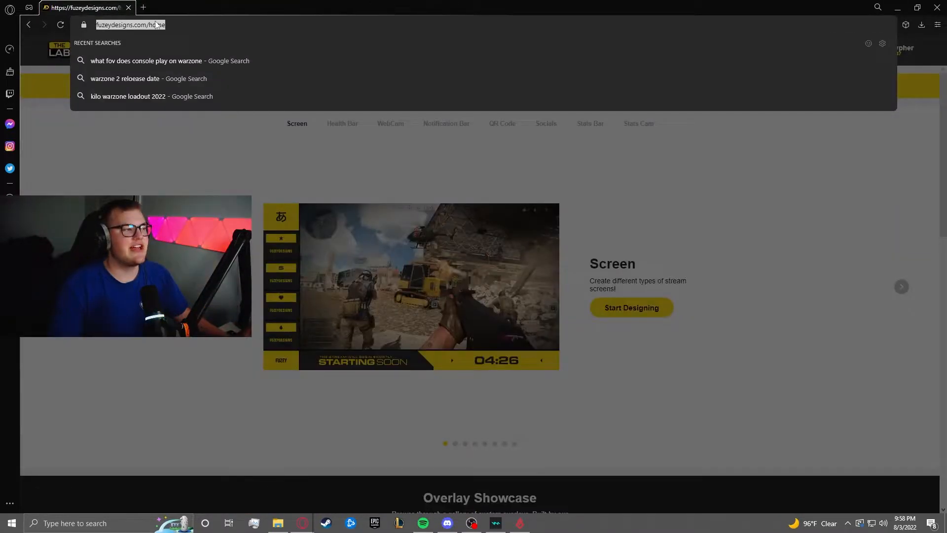
pyautogui.click(191, 28)
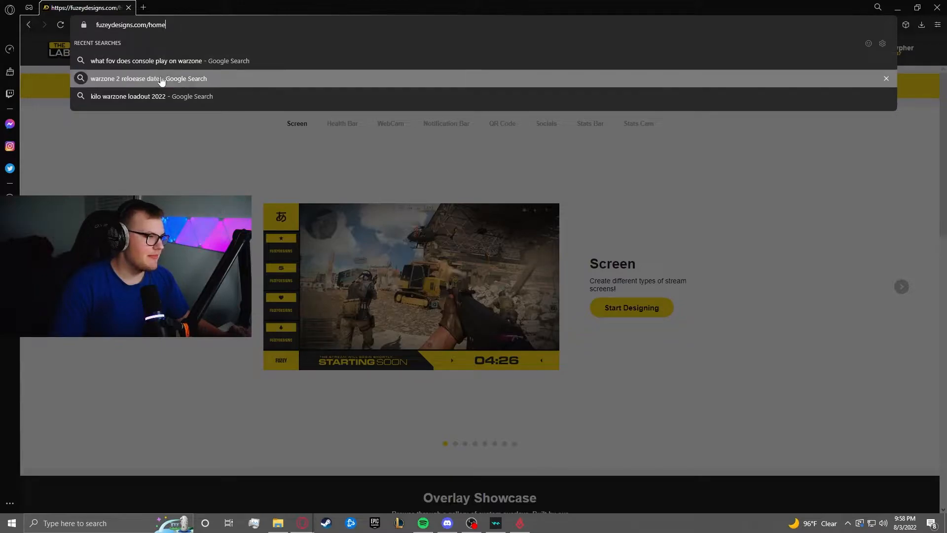
pyautogui.click(165, 137)
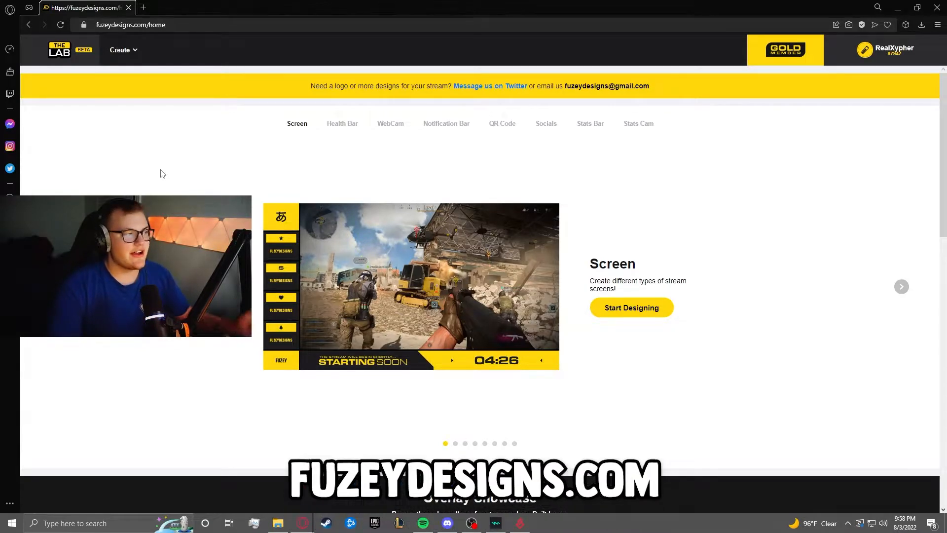
pyautogui.click(58, 51)
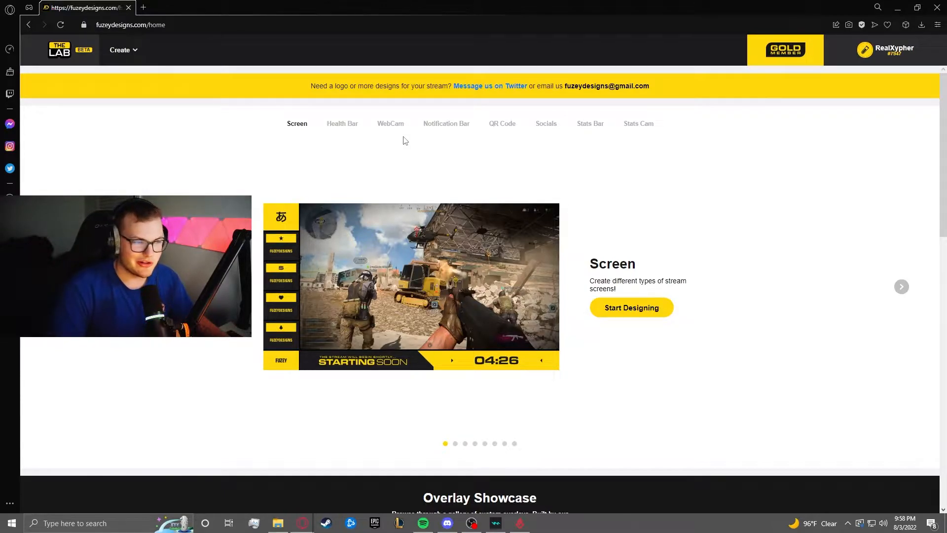
# - Examine each overlay category on the home page in order, from Screen and Health Bar through to Stats Cam
pyautogui.click(341, 127)
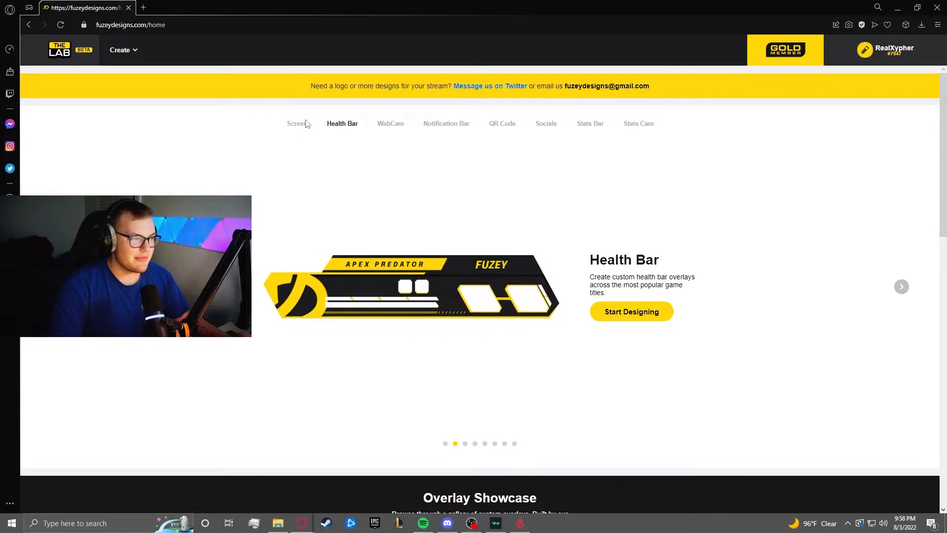
pyautogui.click(299, 124)
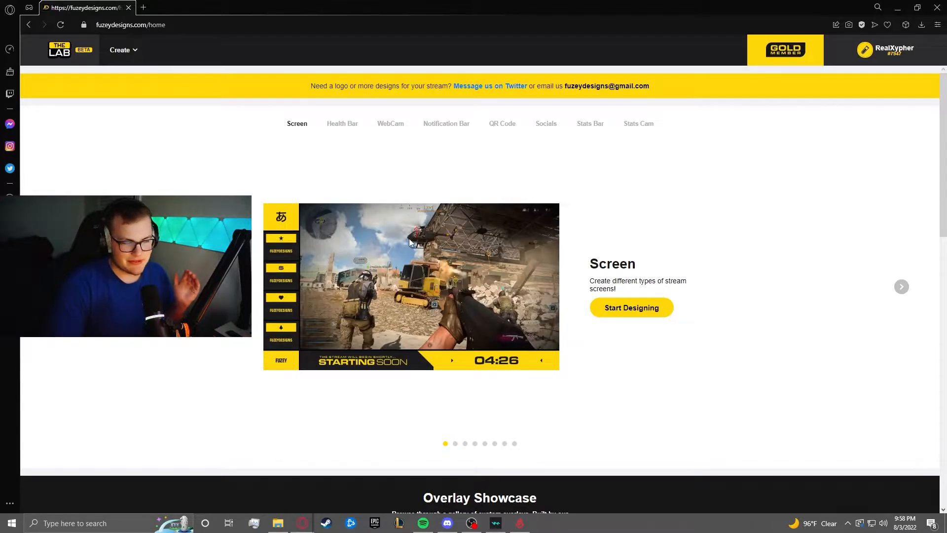
pyautogui.click(904, 291)
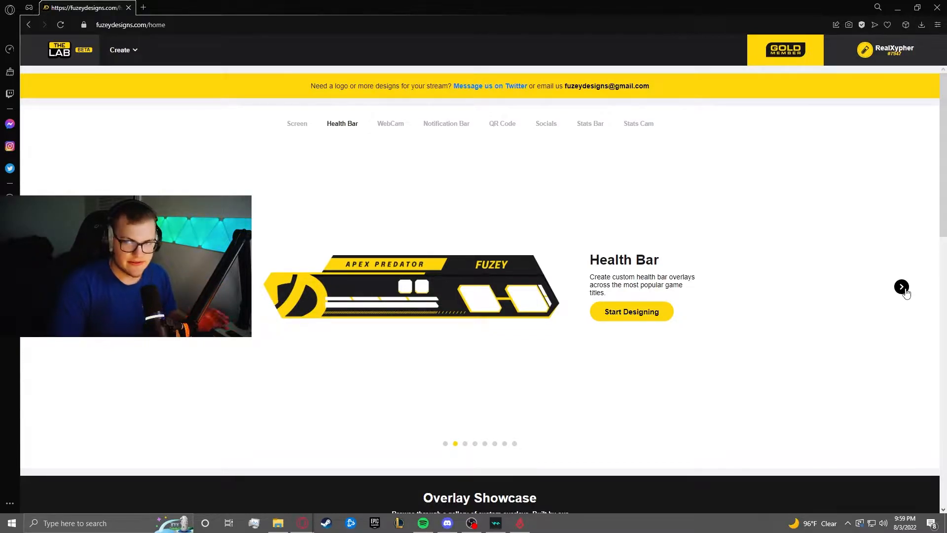
pyautogui.click(904, 291)
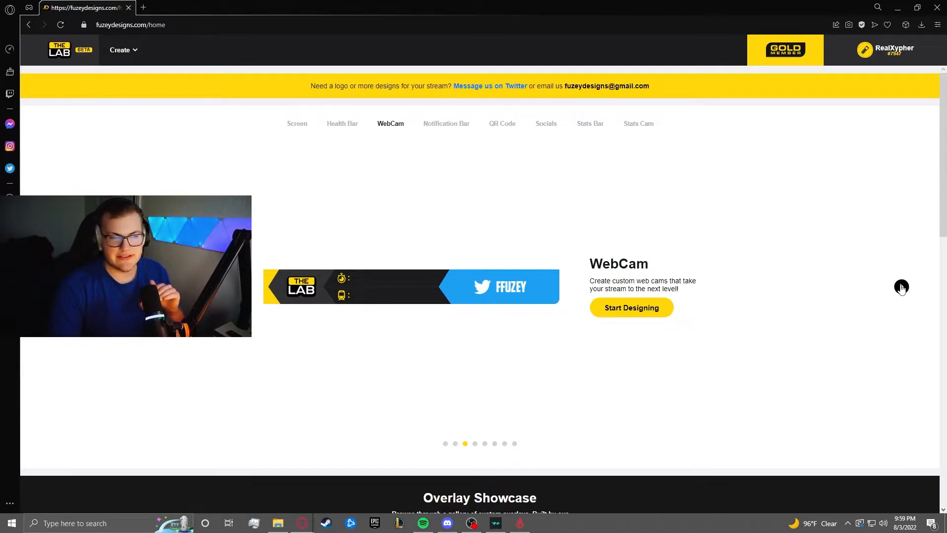
pyautogui.click(901, 287)
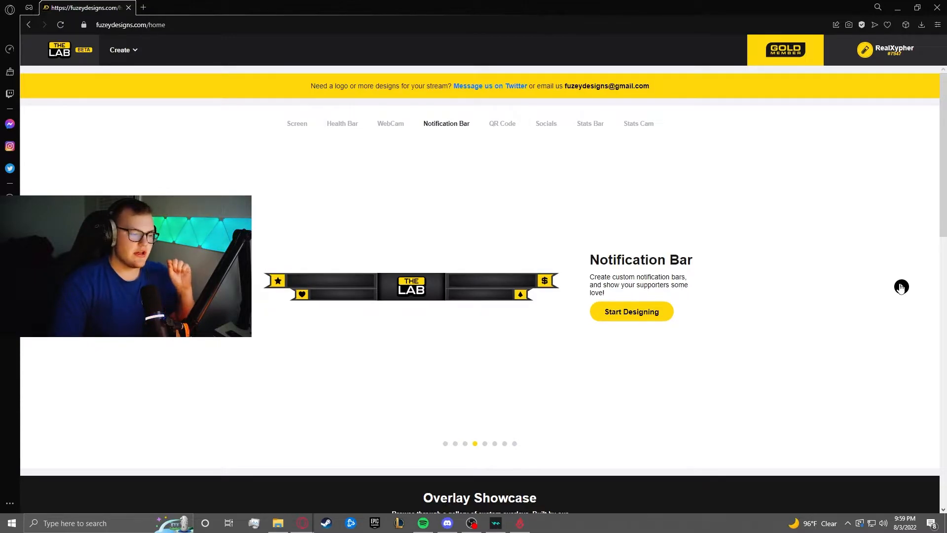
pyautogui.click(901, 287)
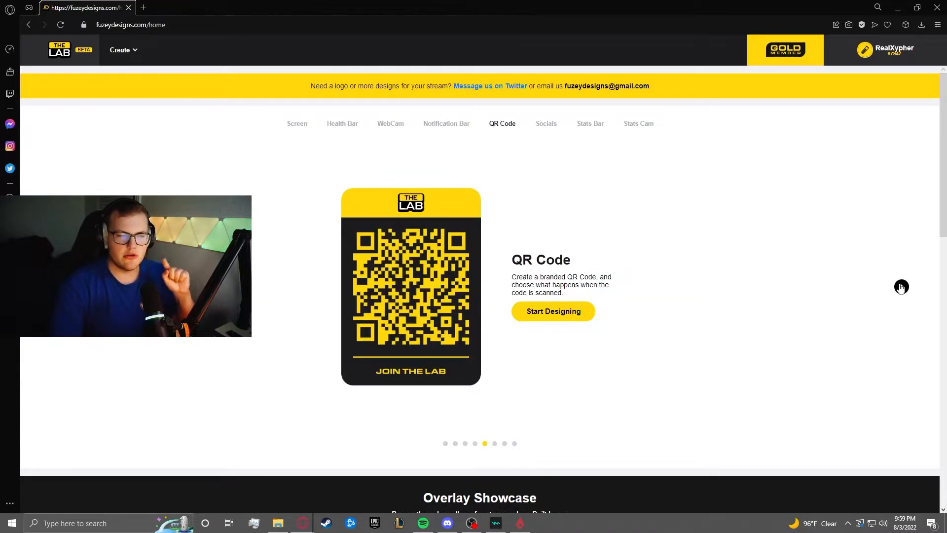
pyautogui.click(901, 287)
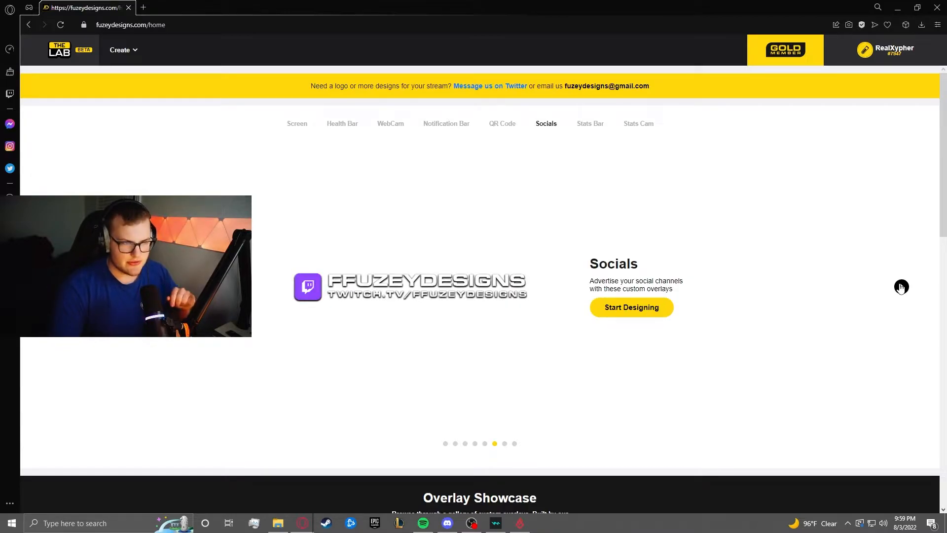
pyautogui.click(902, 287)
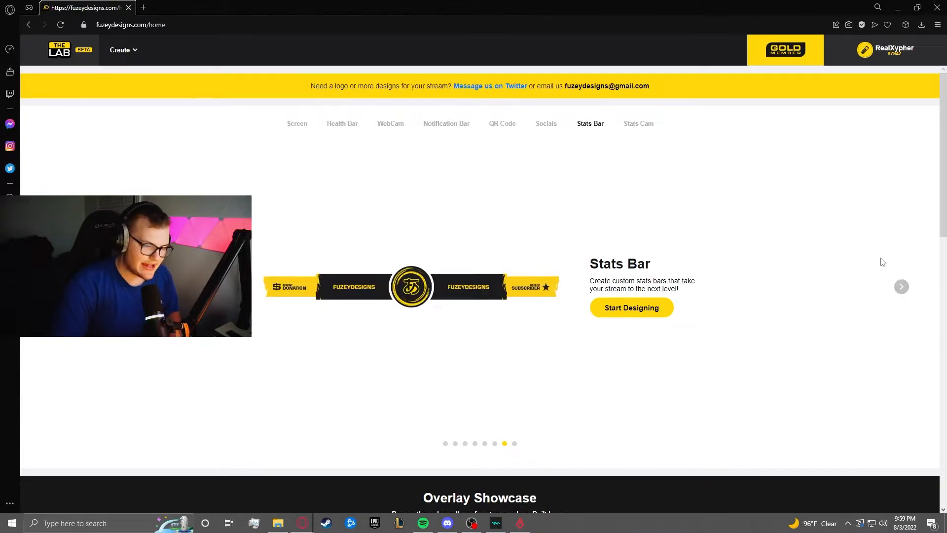
pyautogui.click(901, 287)
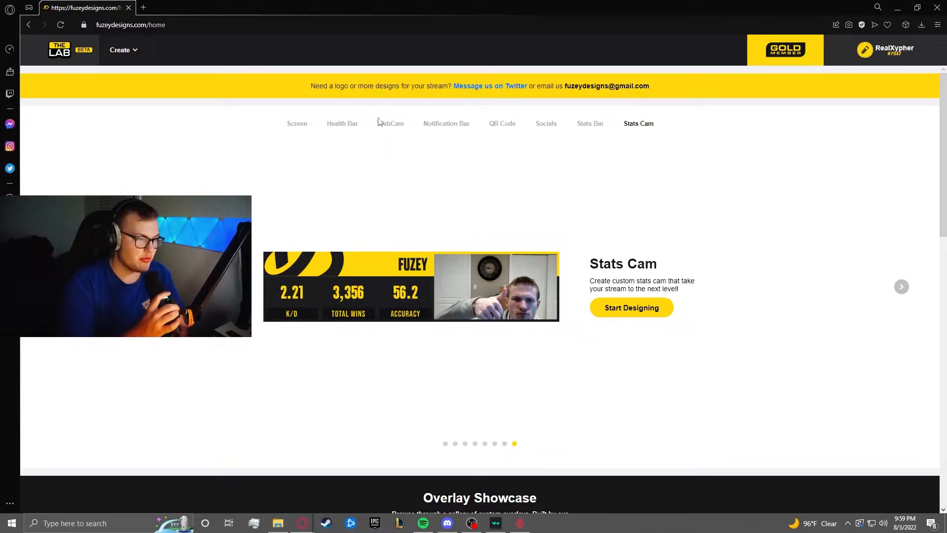
# - Revisit the WebCam, Health Bar, Screen, Socials, Notification Bar and Stats Bar category previews
pyautogui.click(399, 127)
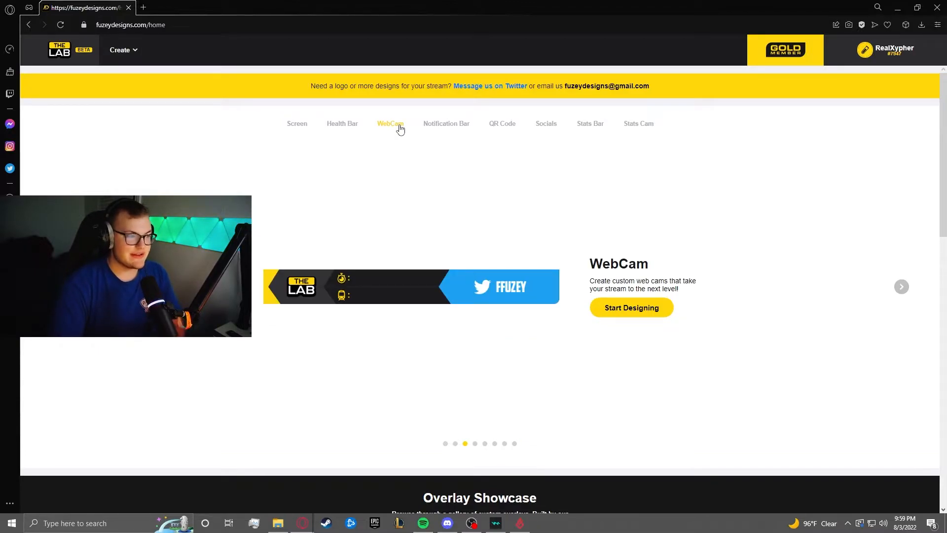
pyautogui.click(351, 127)
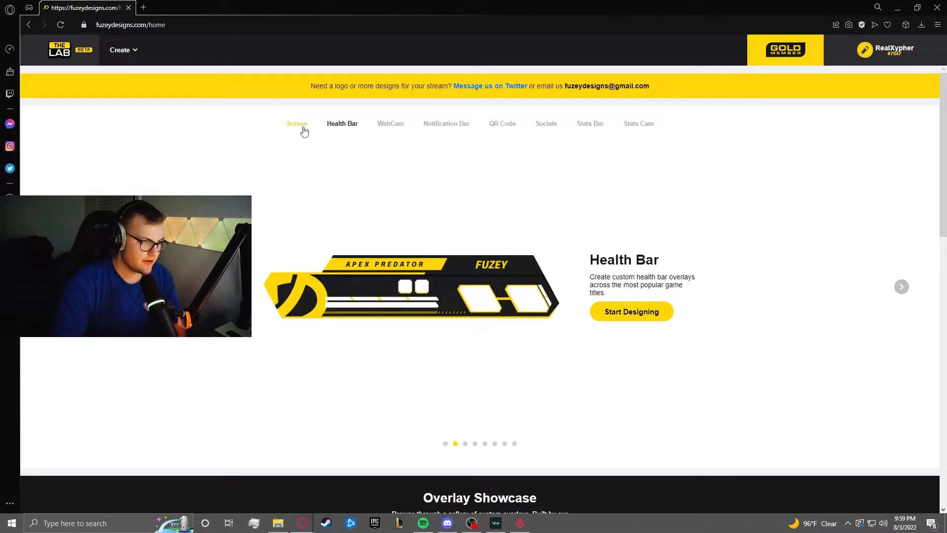
pyautogui.click(303, 127)
pyautogui.click(541, 128)
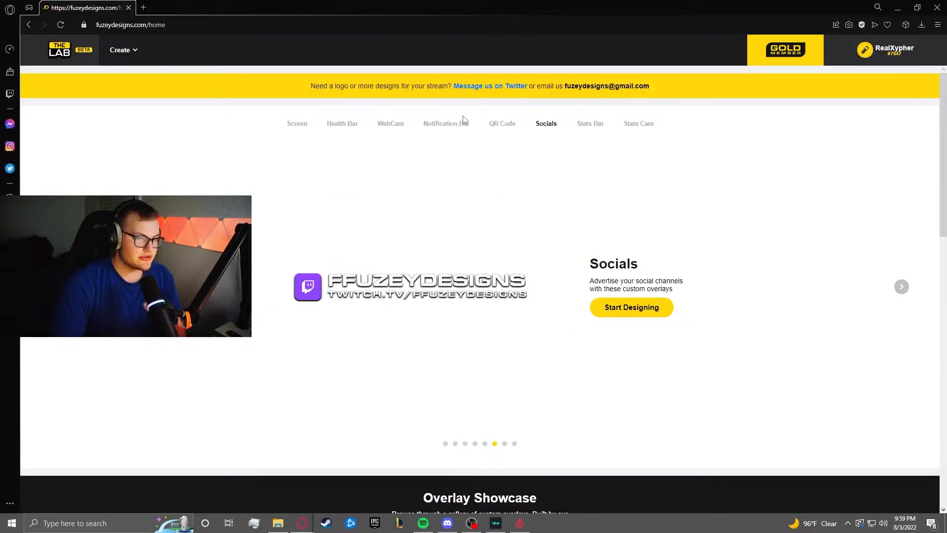
pyautogui.click(461, 124)
pyautogui.click(588, 126)
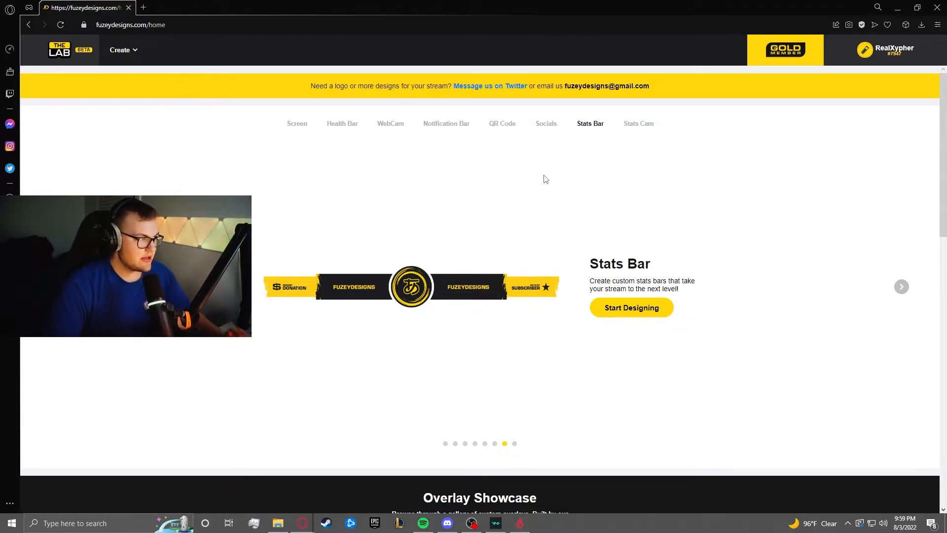
# - Look over the rest of the home page down to the supported streaming platforms
pyautogui.scroll(-8, 543, 179)
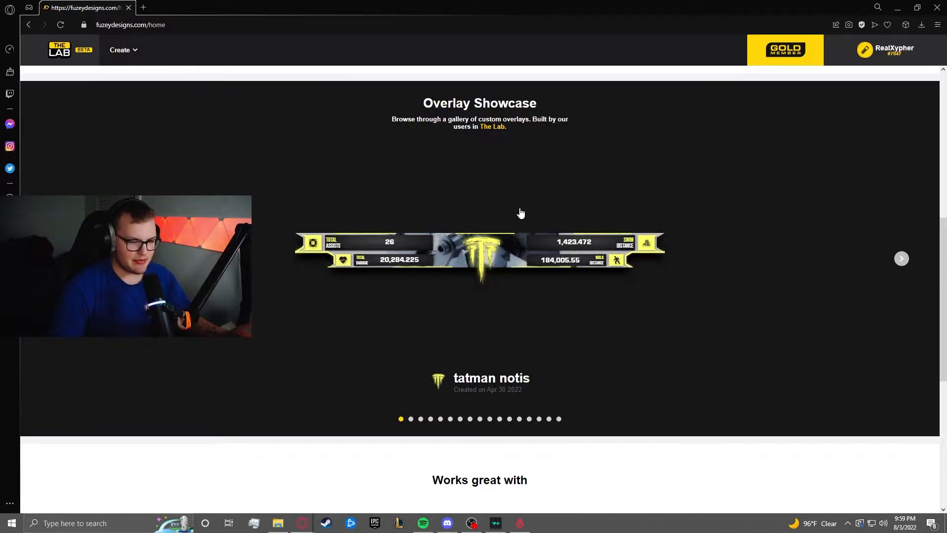
pyautogui.scroll(-4, 521, 214)
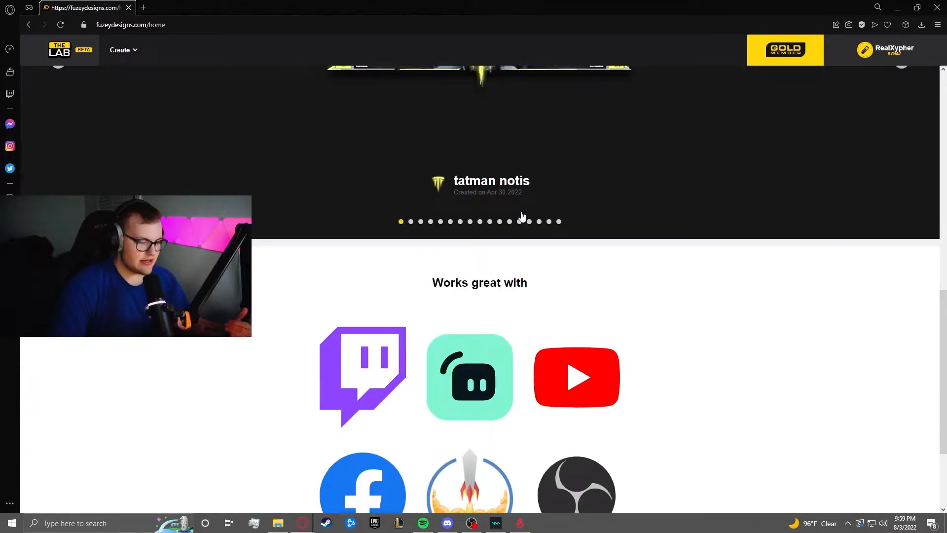
pyautogui.scroll(-3, 523, 216)
# - Browse the user-made designs in the Overlay Showcase gallery
pyautogui.scroll(7, 527, 232)
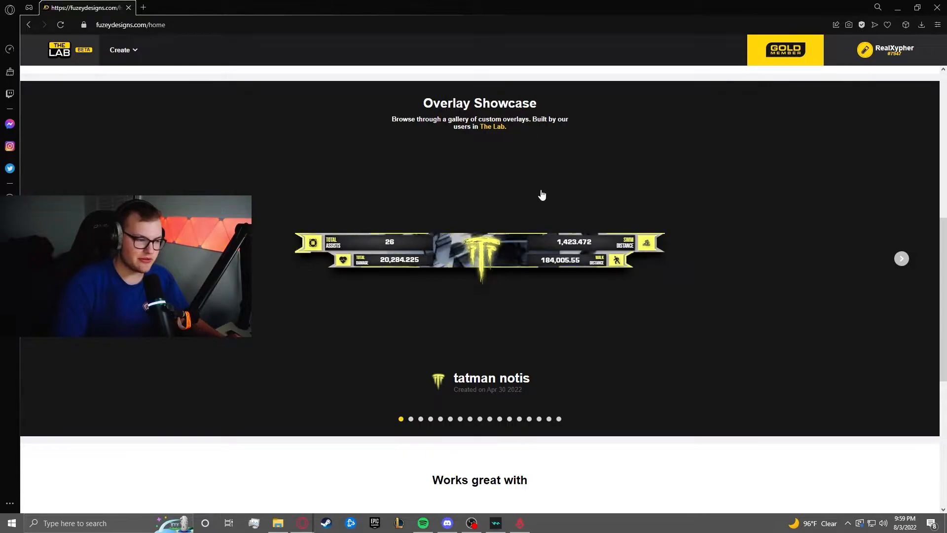
pyautogui.scroll(1, 542, 197)
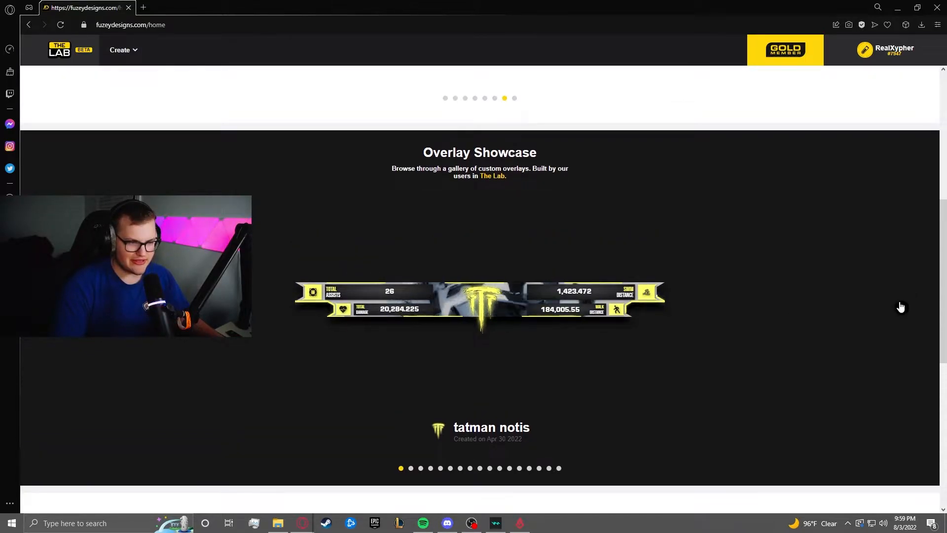
pyautogui.click(900, 307)
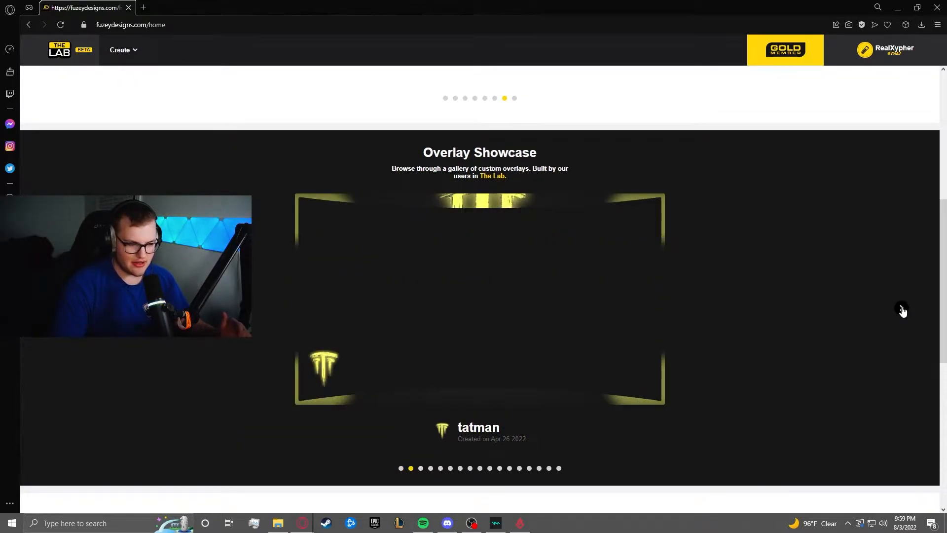
pyautogui.click(901, 309)
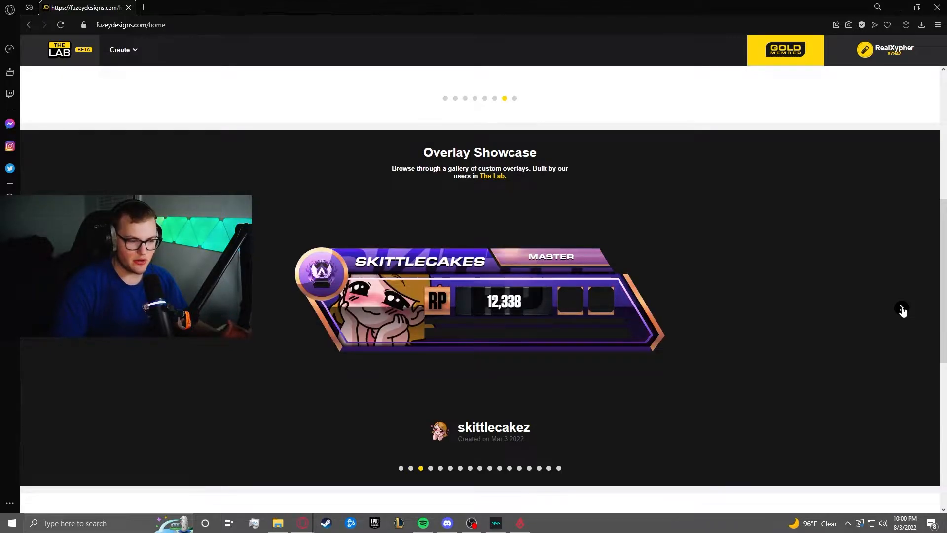
pyautogui.rightClick(902, 309)
pyautogui.click(820, 256)
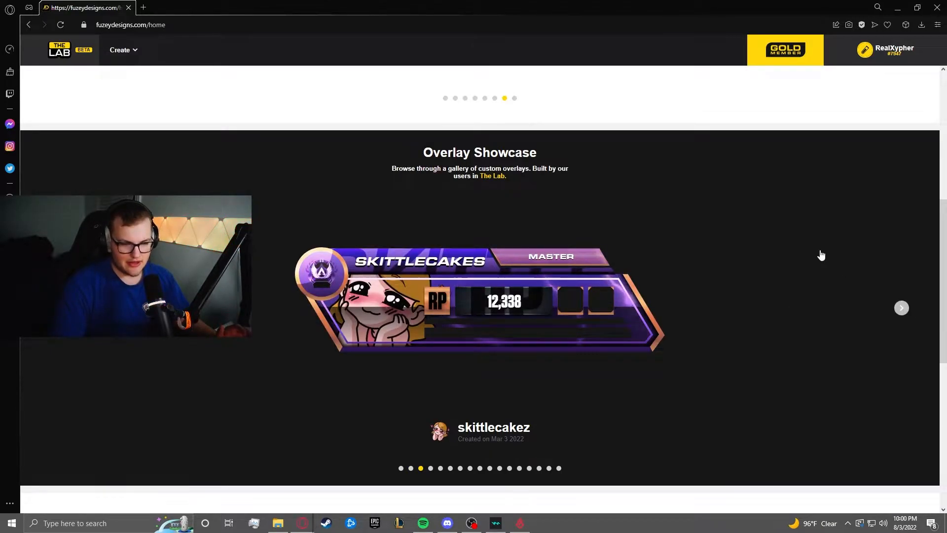
pyautogui.click(902, 309)
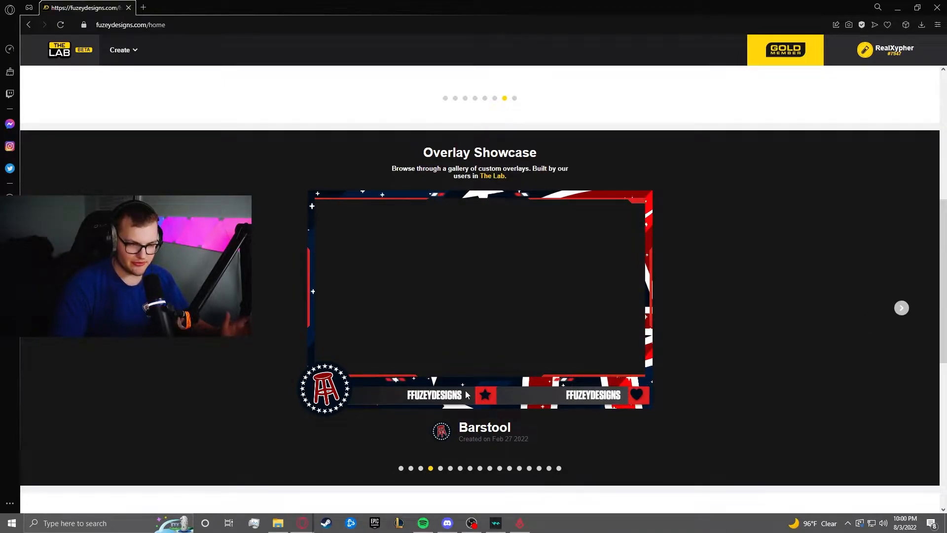
pyautogui.click(903, 309)
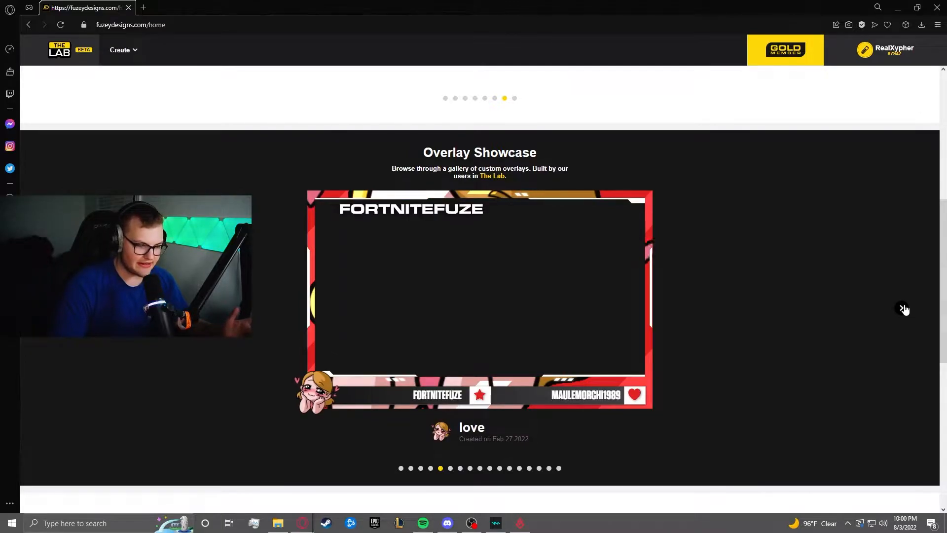
pyautogui.click(903, 308)
pyautogui.click(903, 308)
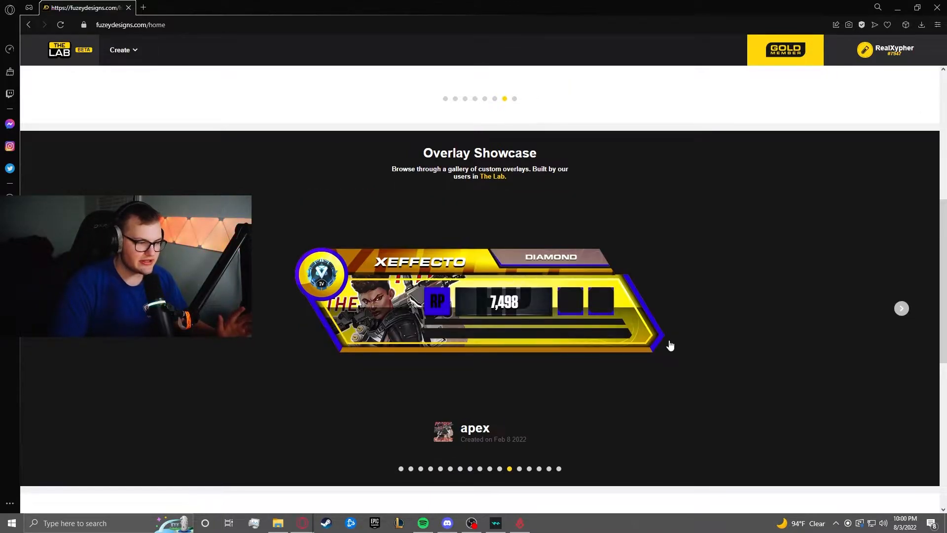
# - Compare the overlay category previews once more, including Health Bar, WebCam, Screen, Notification Bar and Socials
pyautogui.scroll(6, 670, 346)
pyautogui.click(384, 128)
pyautogui.click(355, 126)
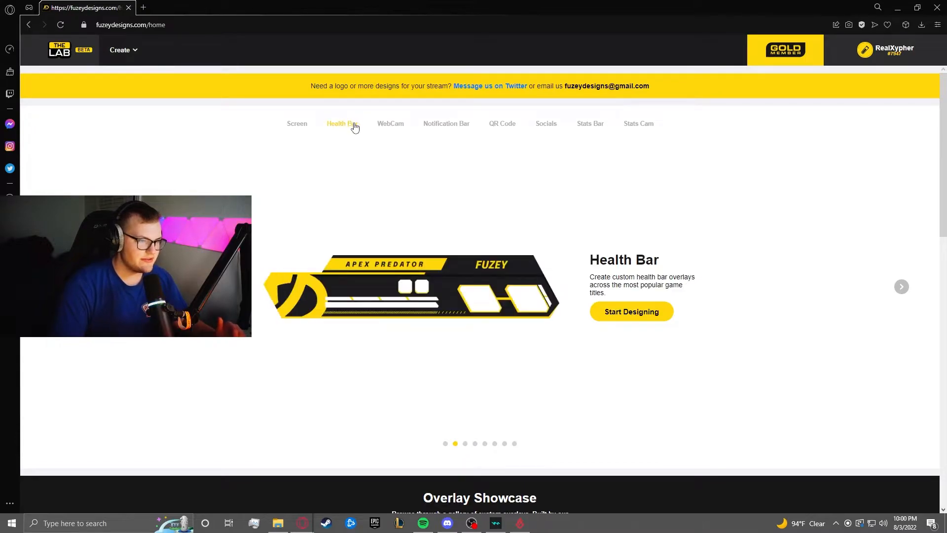
pyautogui.click(391, 126)
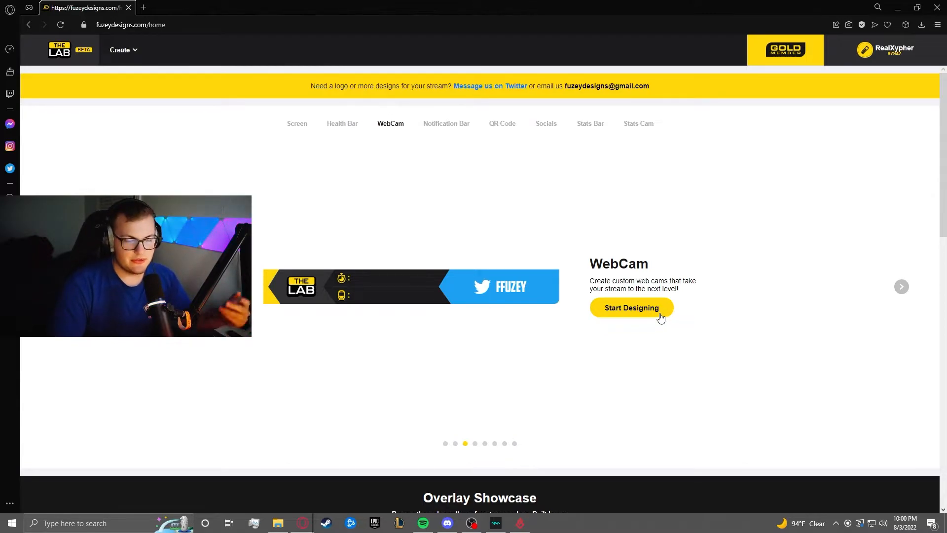
pyautogui.click(294, 125)
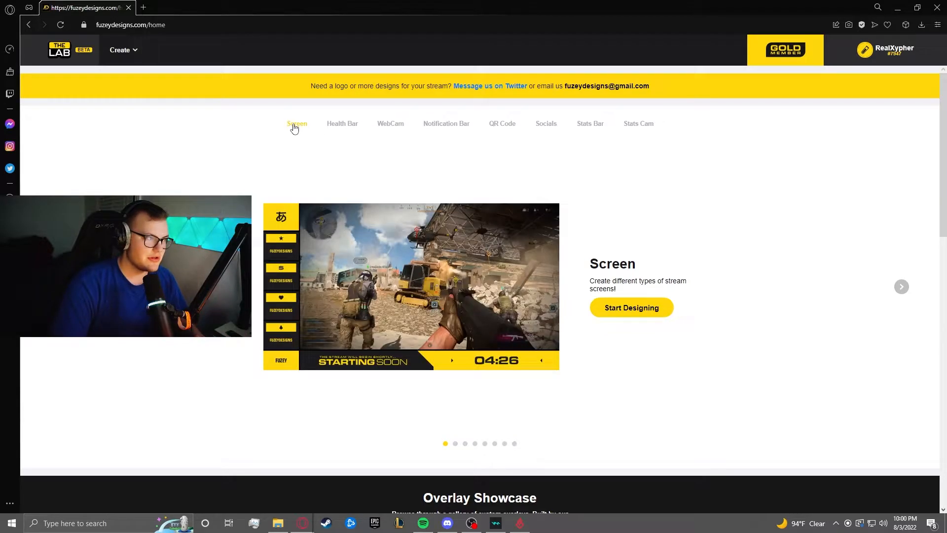
pyautogui.click(342, 125)
pyautogui.click(390, 125)
pyautogui.click(447, 125)
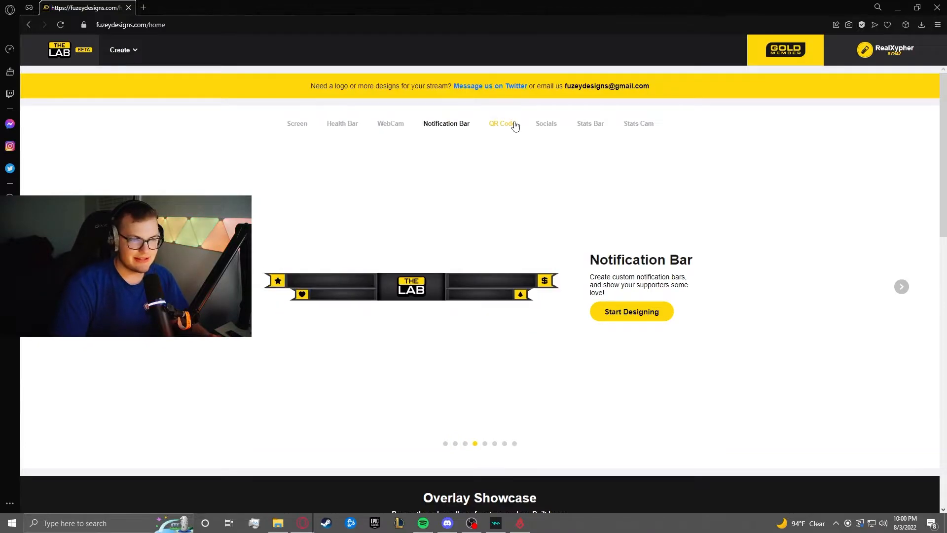
pyautogui.click(546, 126)
# - Start designing a WebCam overlay and select the second webcam layout, with recent sub and recent follower rows
pyautogui.click(392, 125)
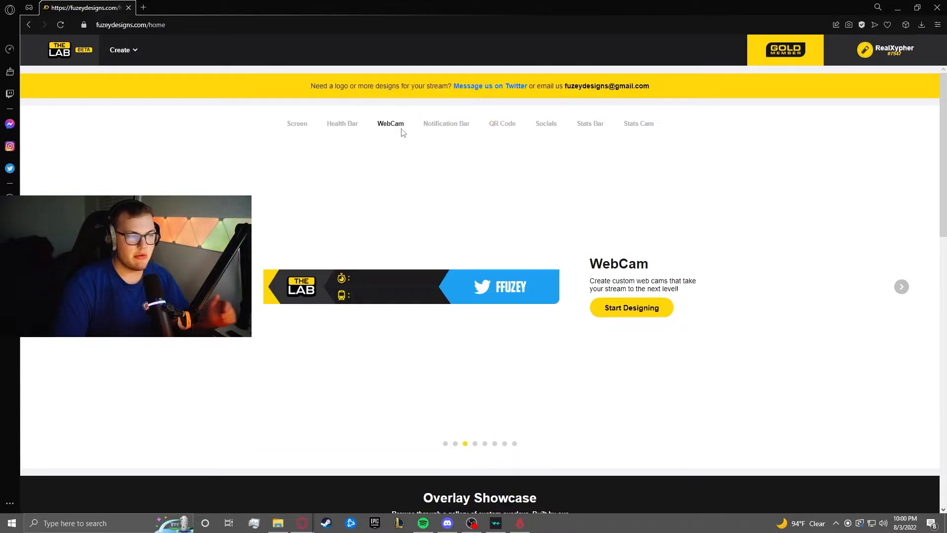
pyautogui.click(638, 313)
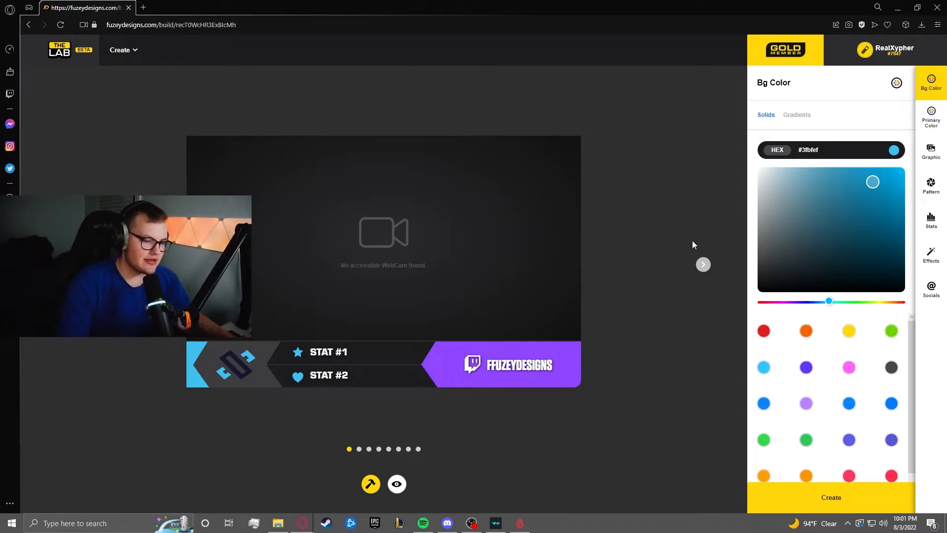
pyautogui.click(703, 266)
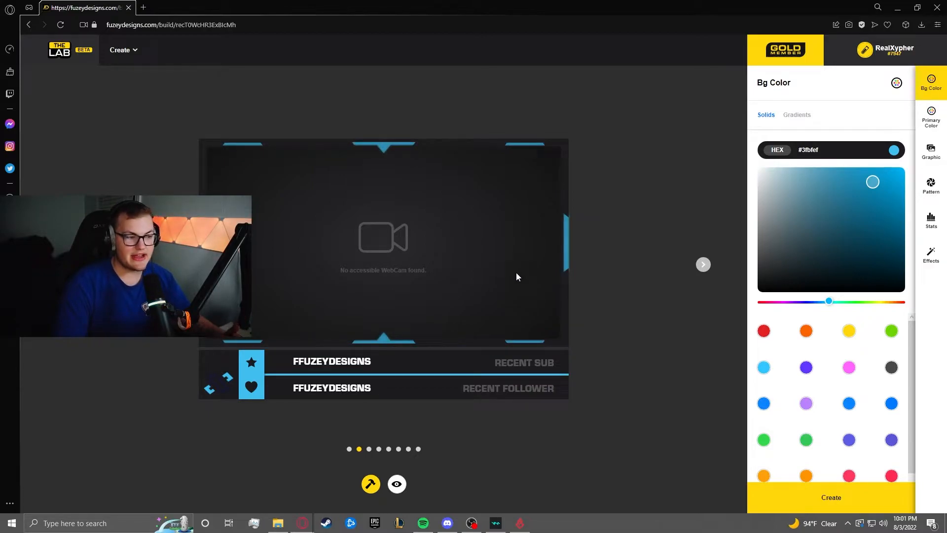
# - Browse the remaining webcam layouts and select the first one, with two stat rows and a social handle banner
pyautogui.click(704, 266)
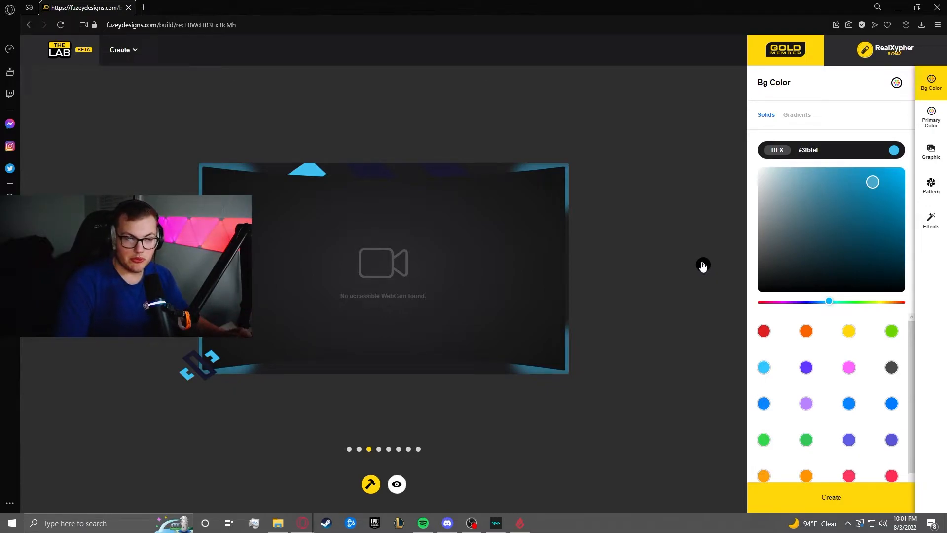
pyautogui.click(703, 265)
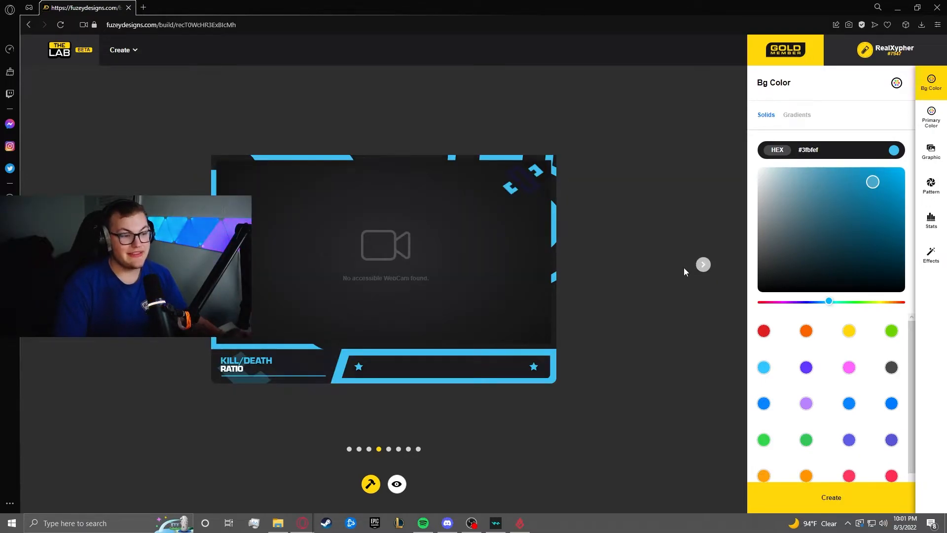
pyautogui.rightClick(665, 270)
pyautogui.click(616, 269)
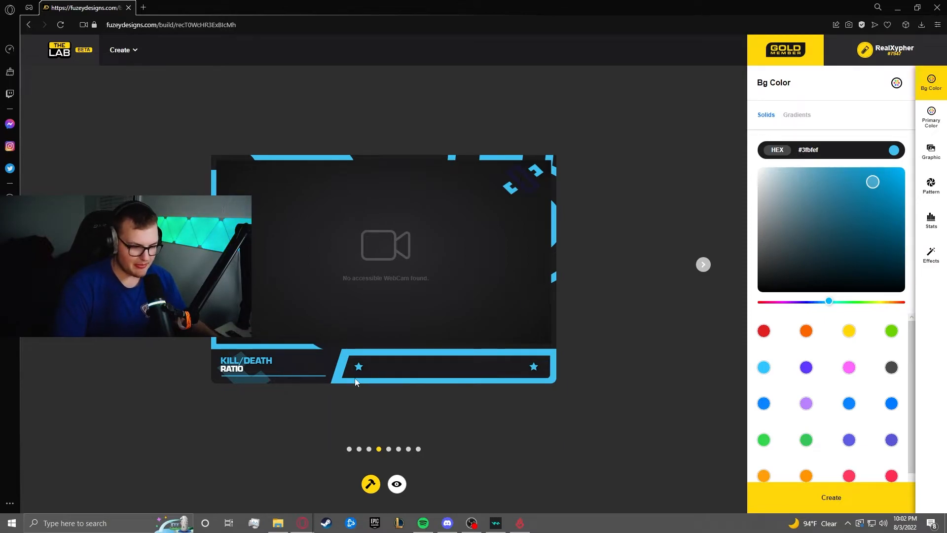
pyautogui.click(702, 265)
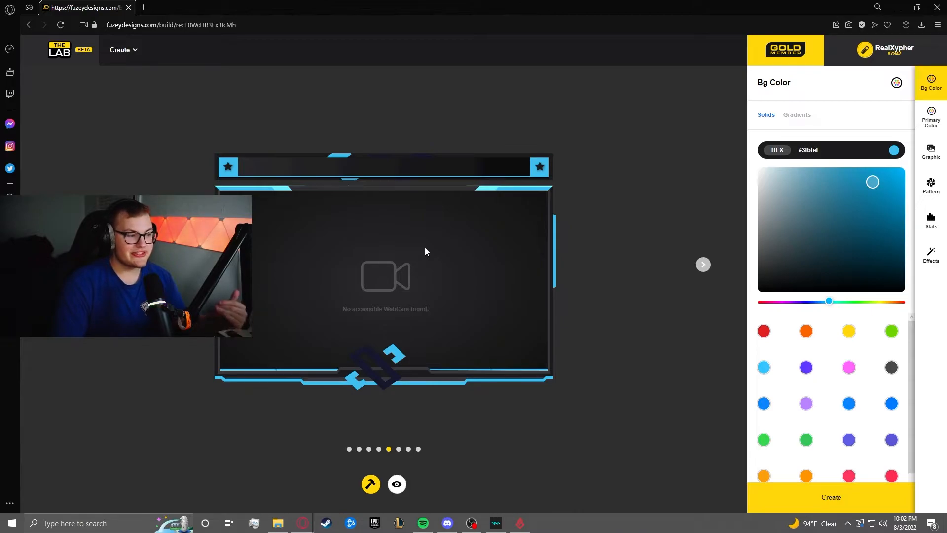
pyautogui.click(702, 265)
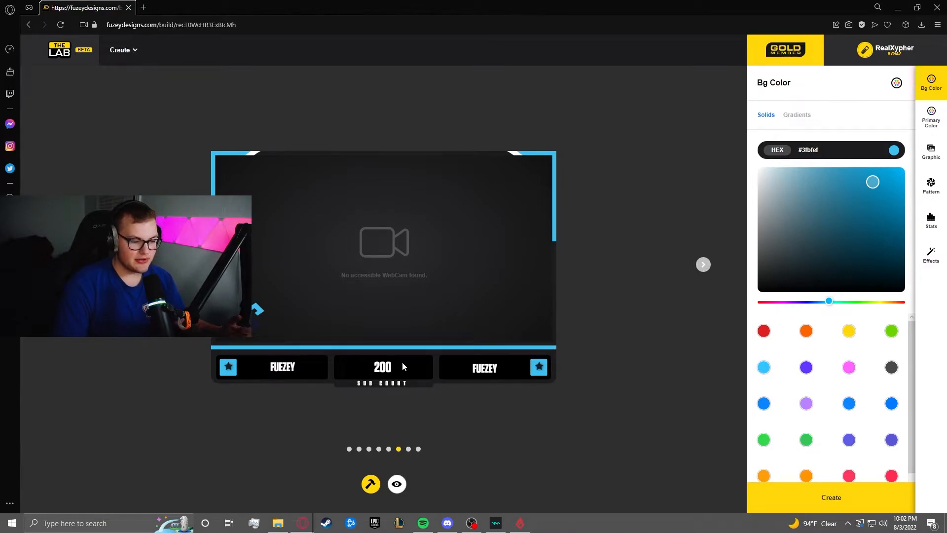
pyautogui.click(703, 265)
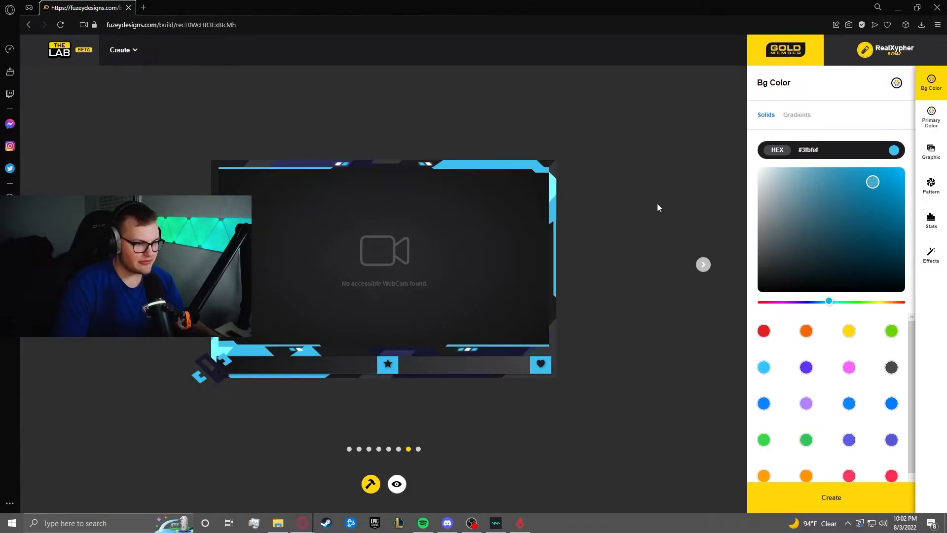
pyautogui.click(704, 265)
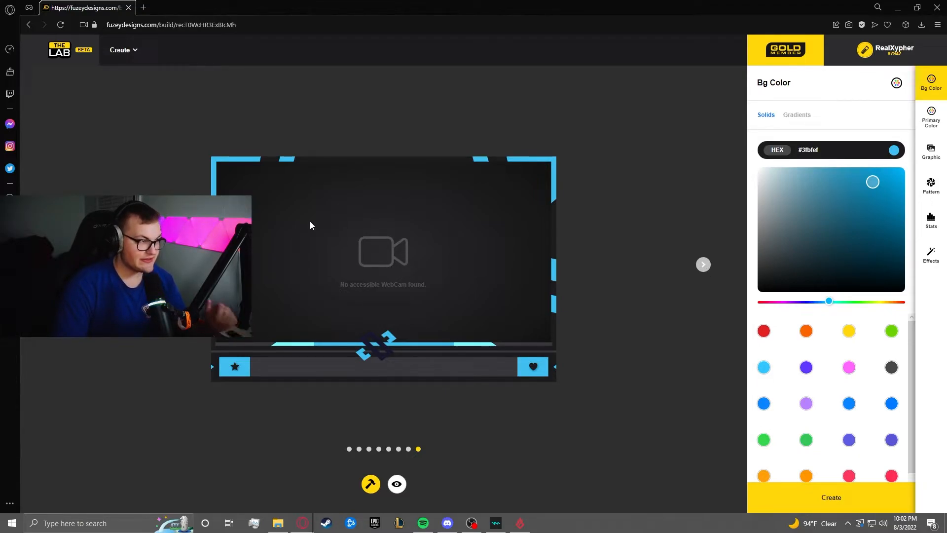
pyautogui.click(349, 449)
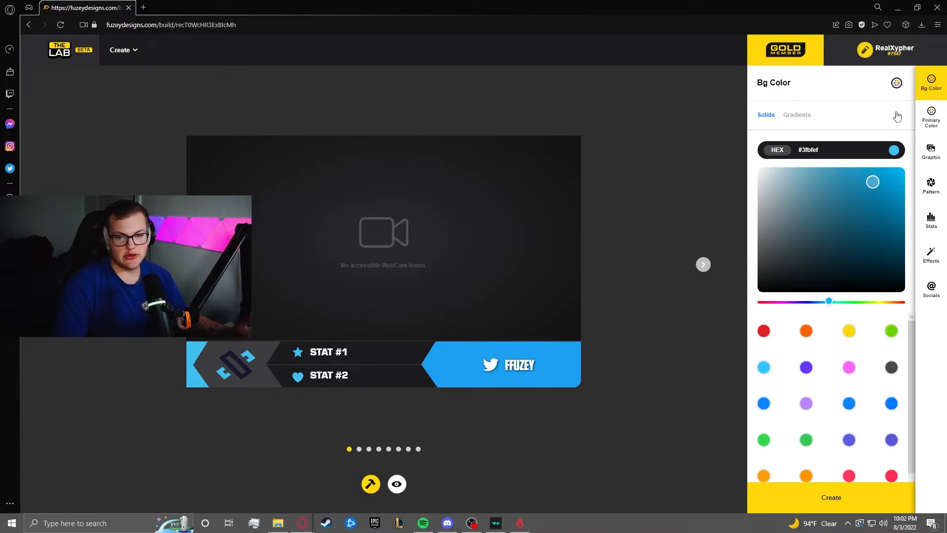
# - Try the Cash and Cyber Punk gradients as the overlay's background color
pyautogui.click(931, 116)
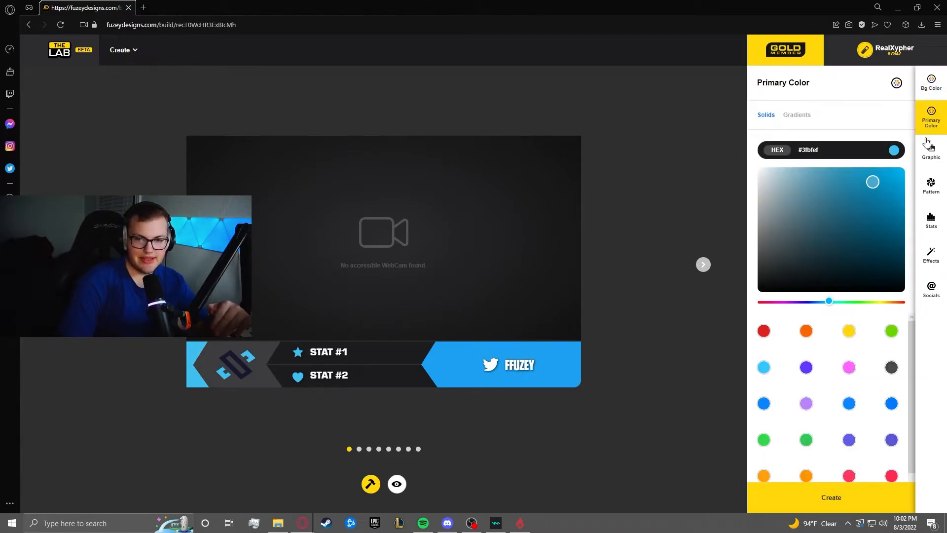
pyautogui.click(931, 83)
pyautogui.click(797, 114)
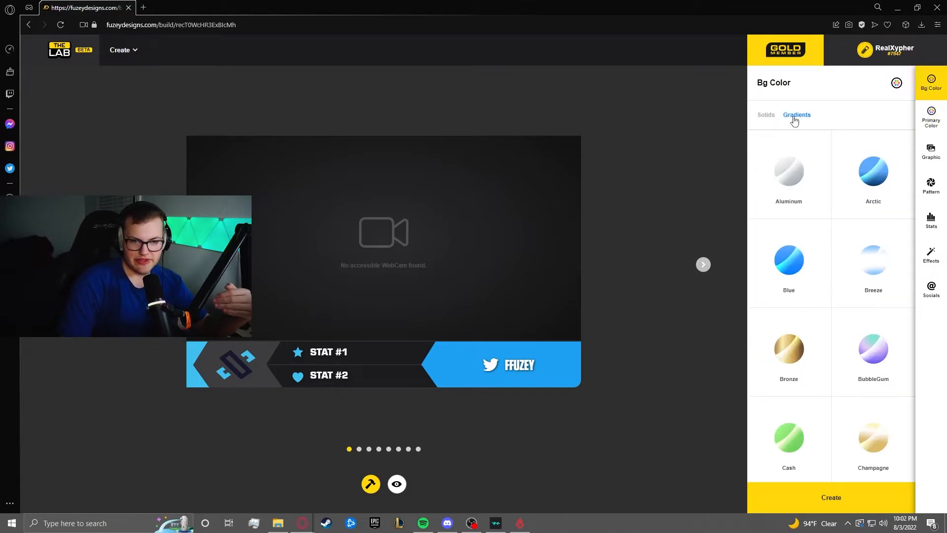
pyautogui.scroll(-5, 839, 285)
pyautogui.click(794, 213)
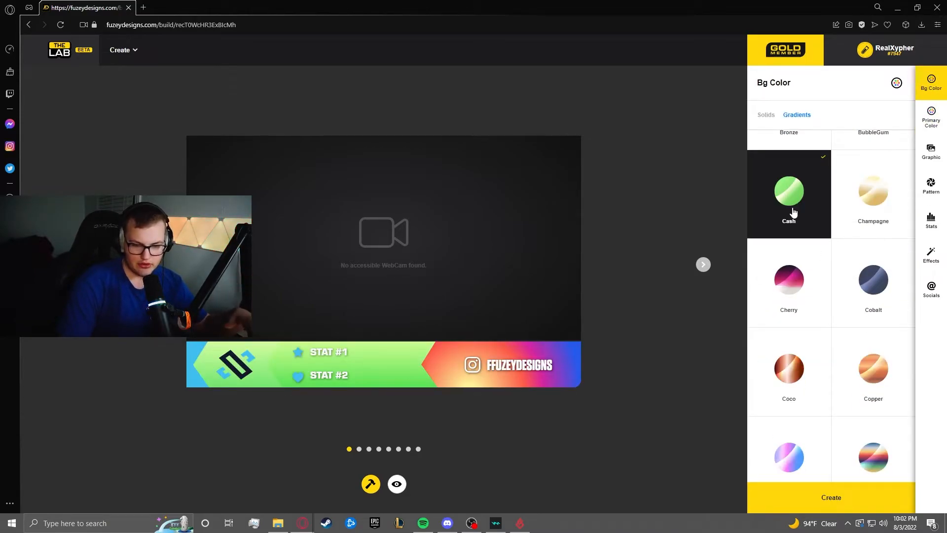
pyautogui.scroll(-6, 842, 284)
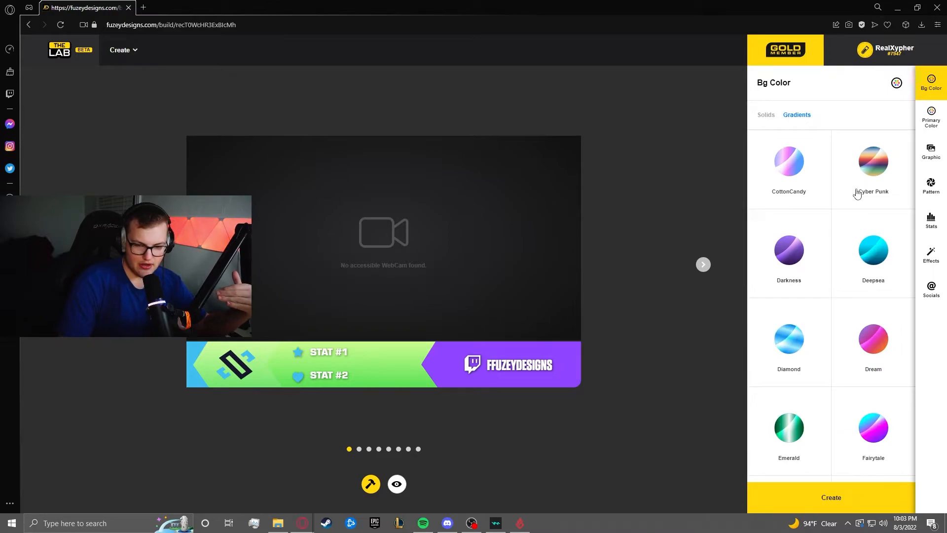
pyautogui.click(871, 179)
# - Try the Mist and Titanium gradients on the overlay's background and look through the nearby metallic gradients
pyautogui.scroll(-10, 871, 188)
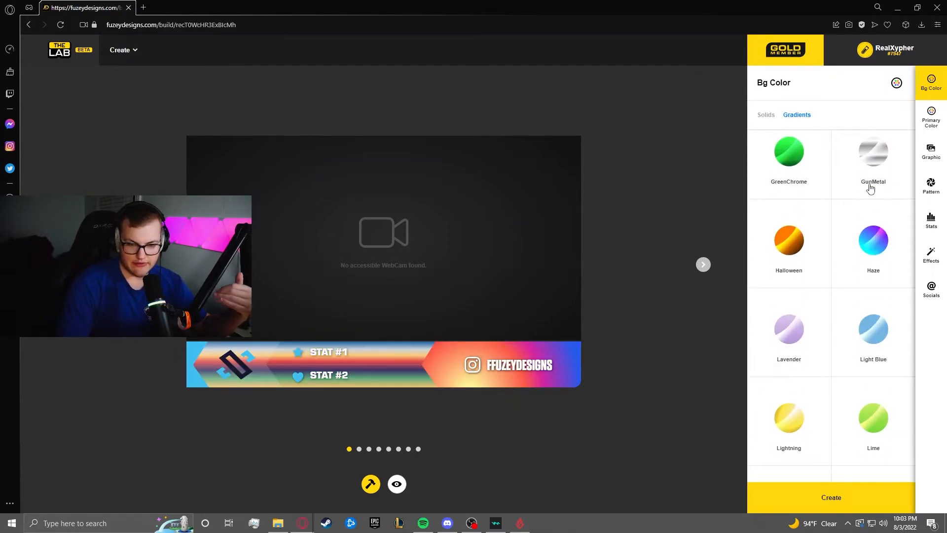
pyautogui.scroll(-15, 865, 202)
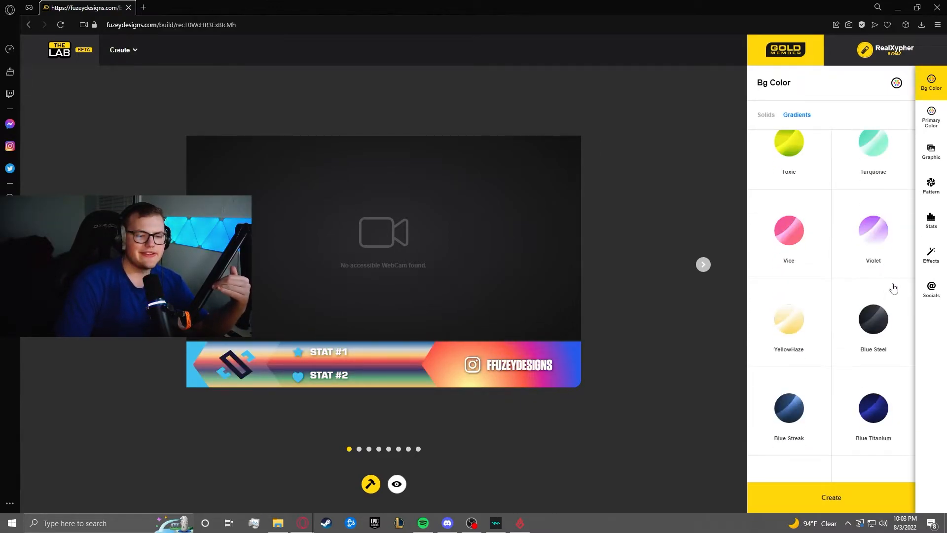
pyautogui.scroll(-2, 888, 290)
pyautogui.click(875, 158)
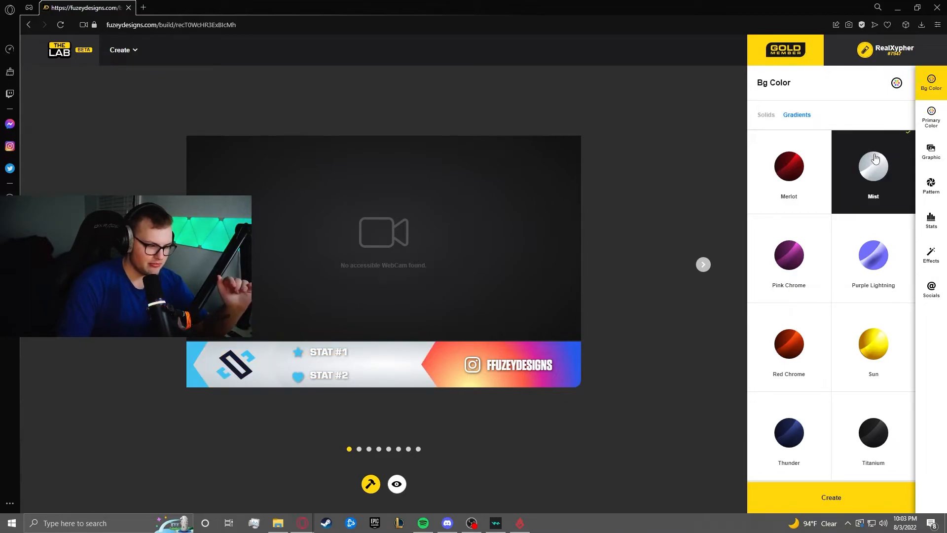
pyautogui.click(873, 428)
pyautogui.scroll(4, 871, 427)
pyautogui.scroll(-4, 870, 427)
pyautogui.scroll(5, 866, 424)
pyautogui.scroll(5, 866, 423)
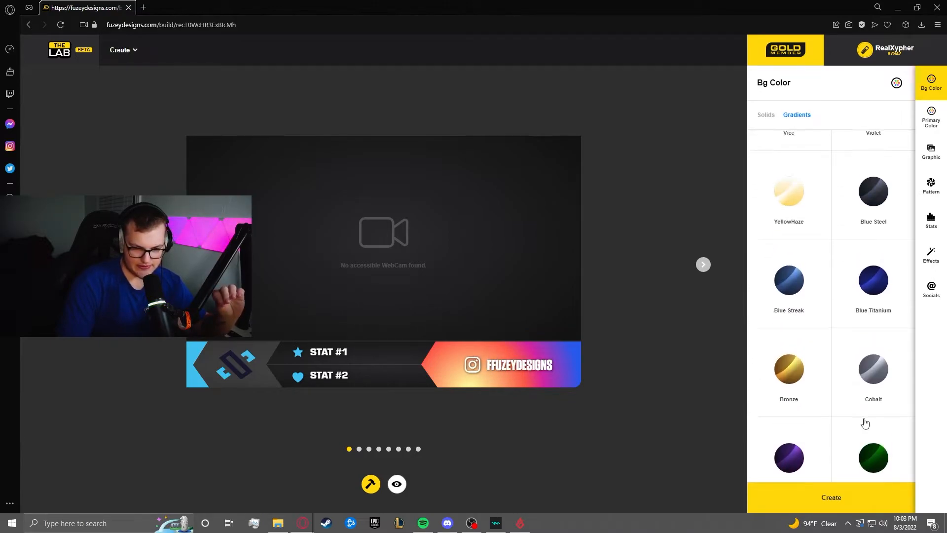
# - Compare the Blue Steel, Titanium, Turquoise and Teal gradients on the overlay's background
pyautogui.click(863, 316)
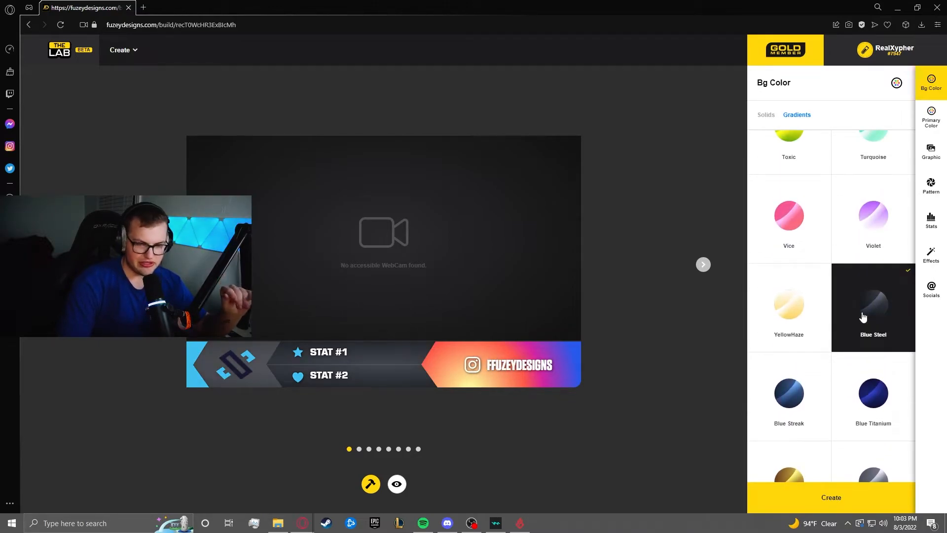
pyautogui.scroll(4, 862, 316)
pyautogui.click(865, 311)
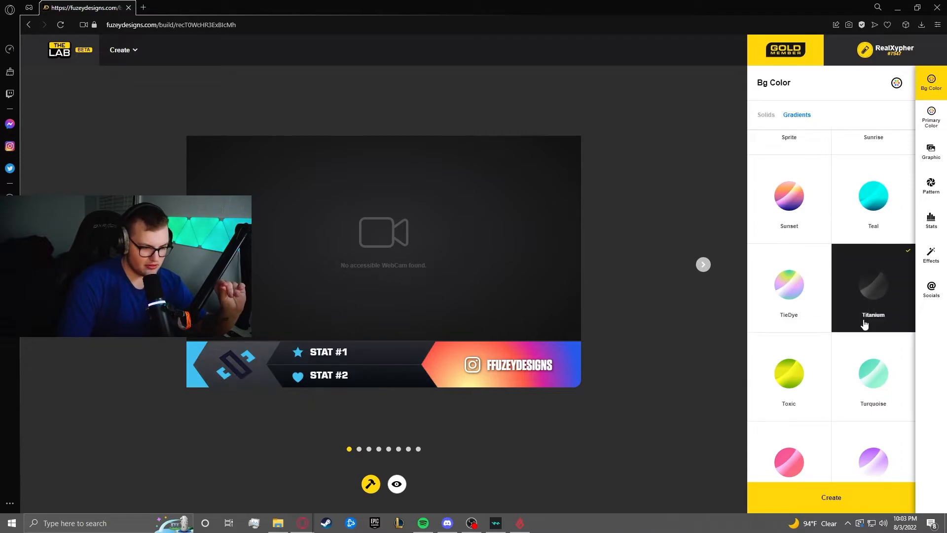
pyautogui.click(869, 377)
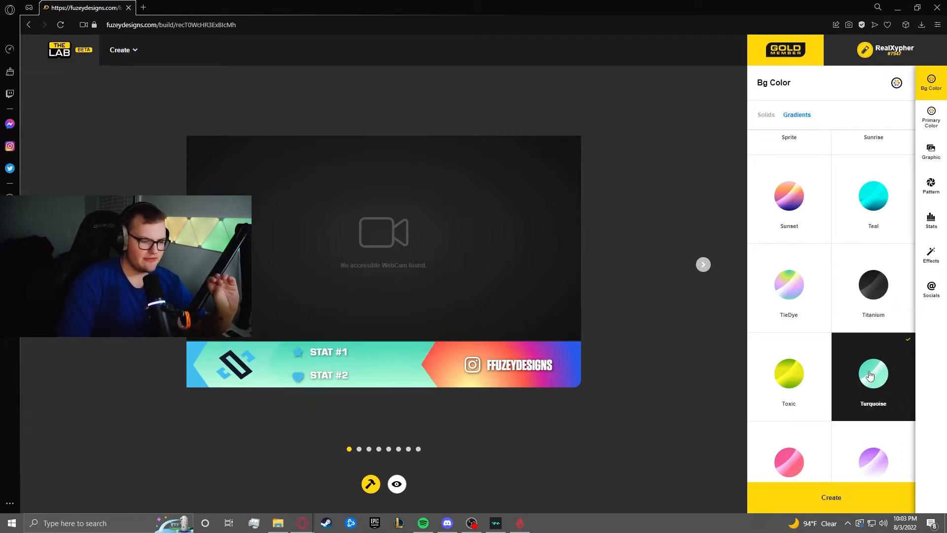
pyautogui.click(857, 215)
# - Apply the dark Titanium gradient at the end of the gradient list to the overlay's background
pyautogui.scroll(-8, 854, 276)
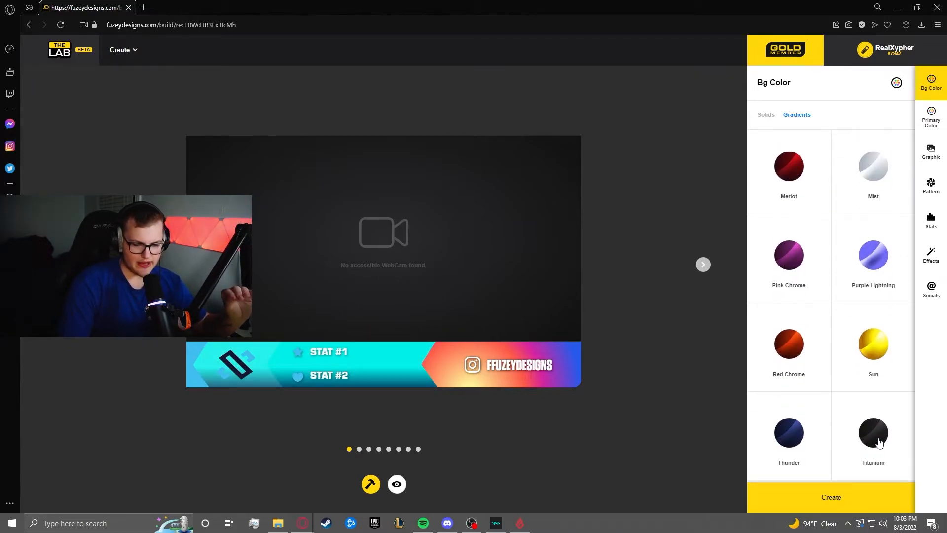
pyautogui.click(879, 441)
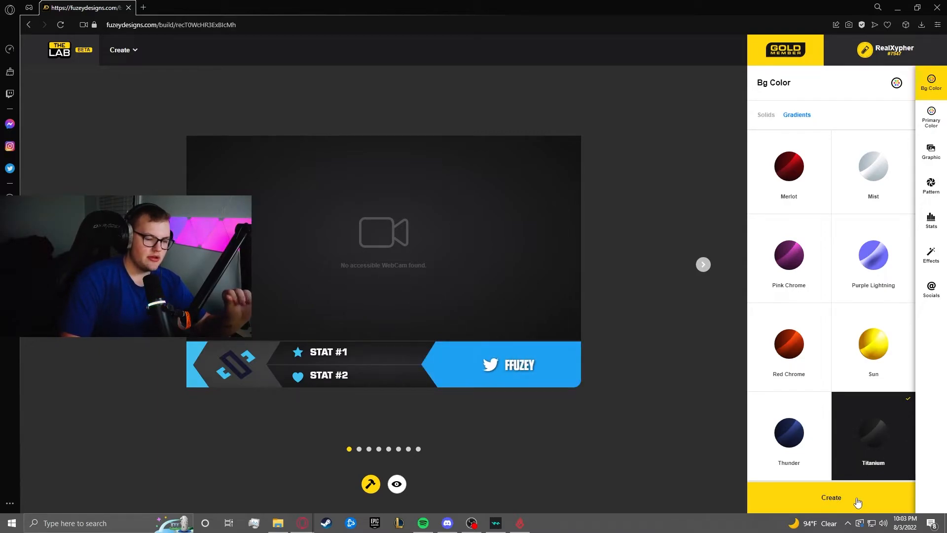
pyautogui.scroll(5, 846, 286)
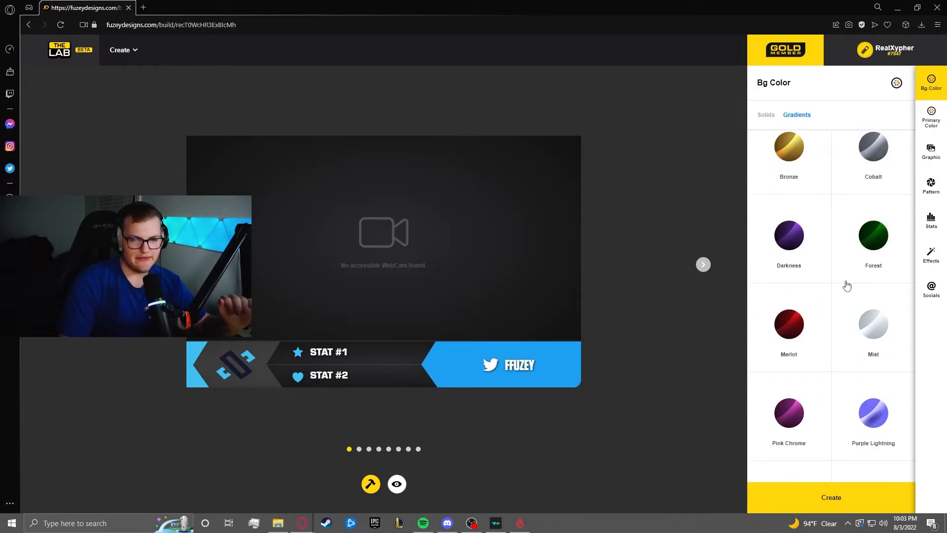
pyautogui.scroll(-5, 850, 364)
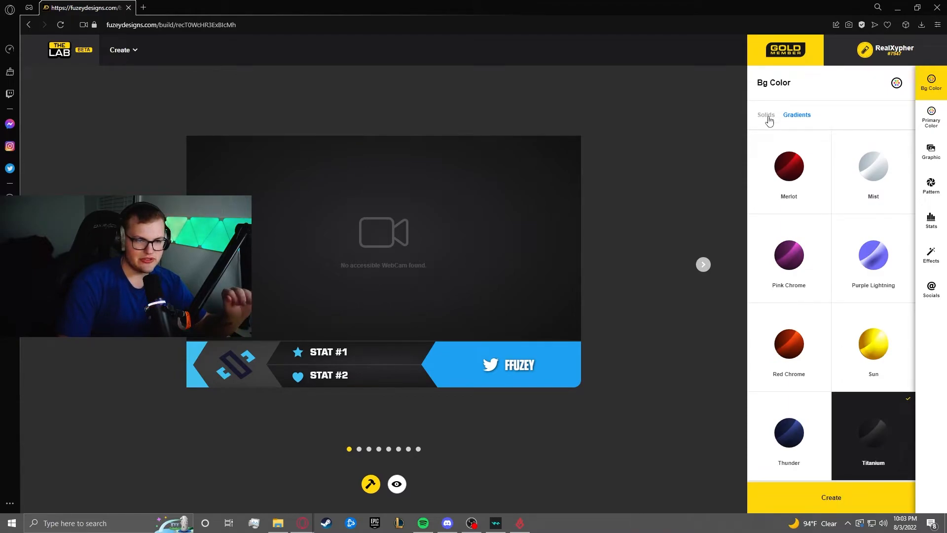
# - Set the overlay's background to solid white #ffffff and adjust the shade of the blue primary color
pyautogui.click(767, 117)
pyautogui.moveTo(870, 195); pyautogui.dragTo(651, 163)
pyautogui.rightClick(643, 162)
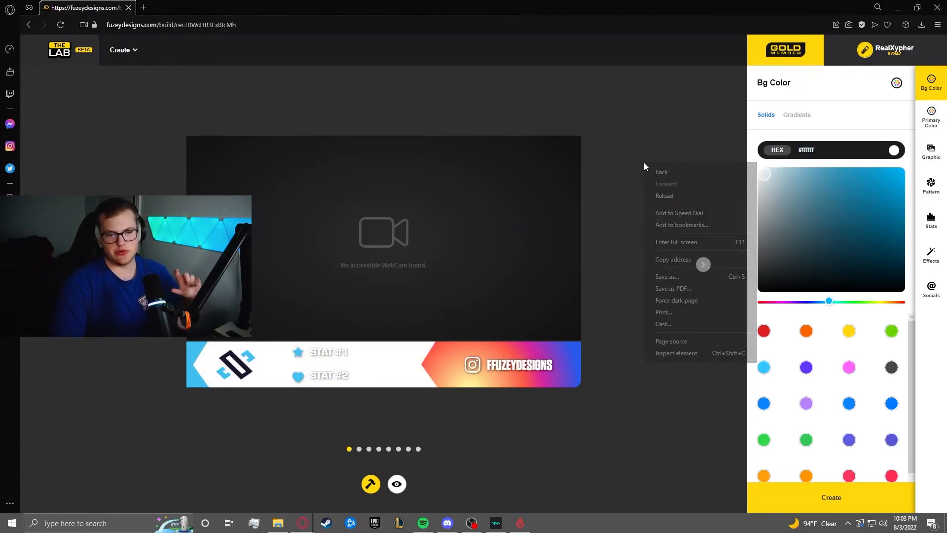
pyautogui.click(927, 123)
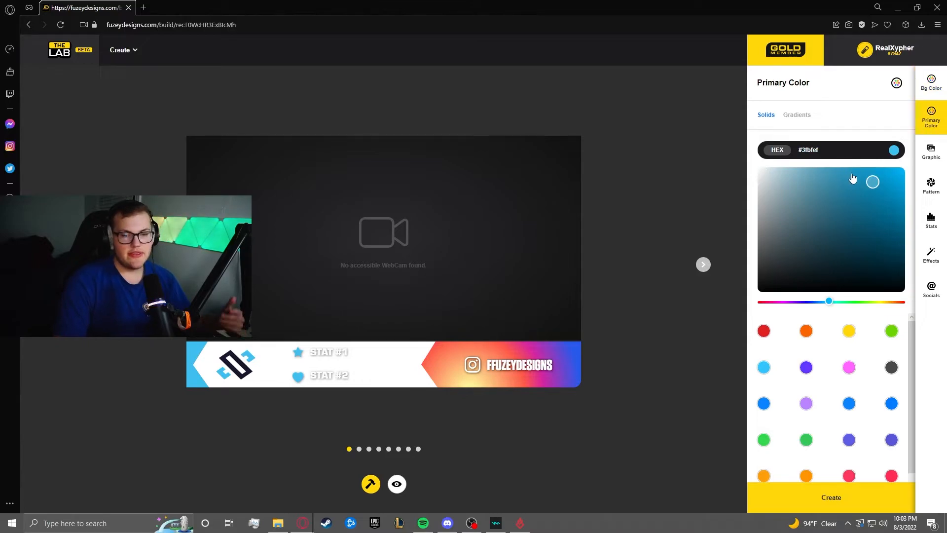
pyautogui.moveTo(880, 194); pyautogui.dragTo(855, 182)
# - Search the graphic Sticker Library for "anime" and browse the stickers in the Anime category
pyautogui.click(930, 152)
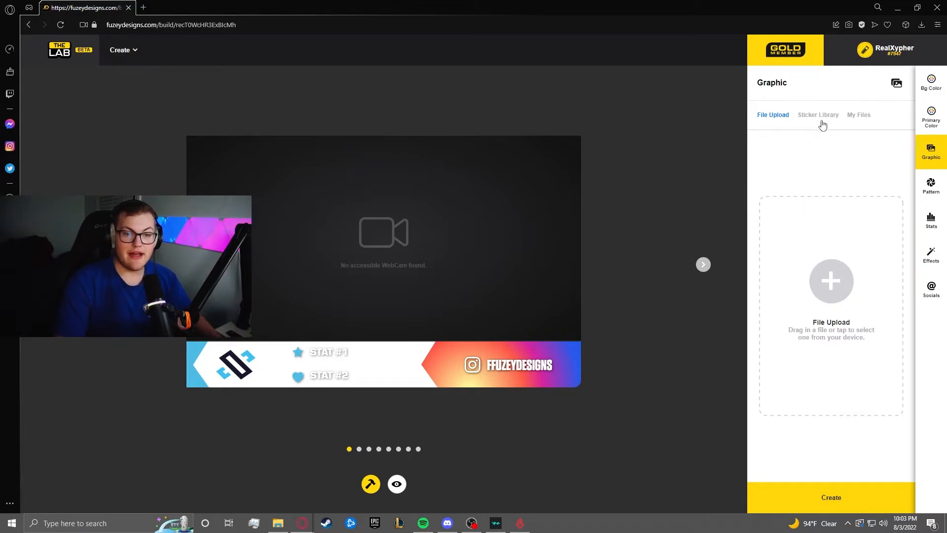
pyautogui.click(820, 118)
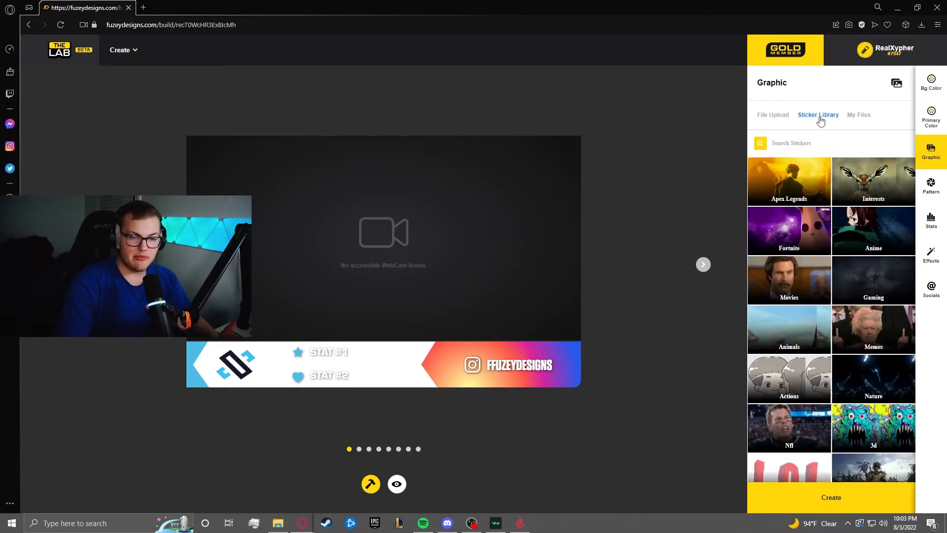
pyautogui.click(809, 142)
pyautogui.write('anime')
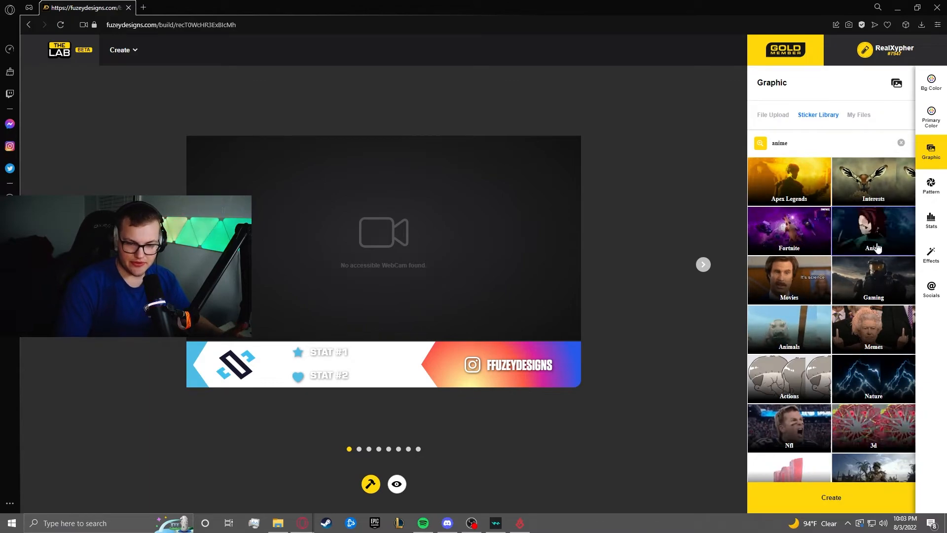
pyautogui.scroll(-10, 835, 182)
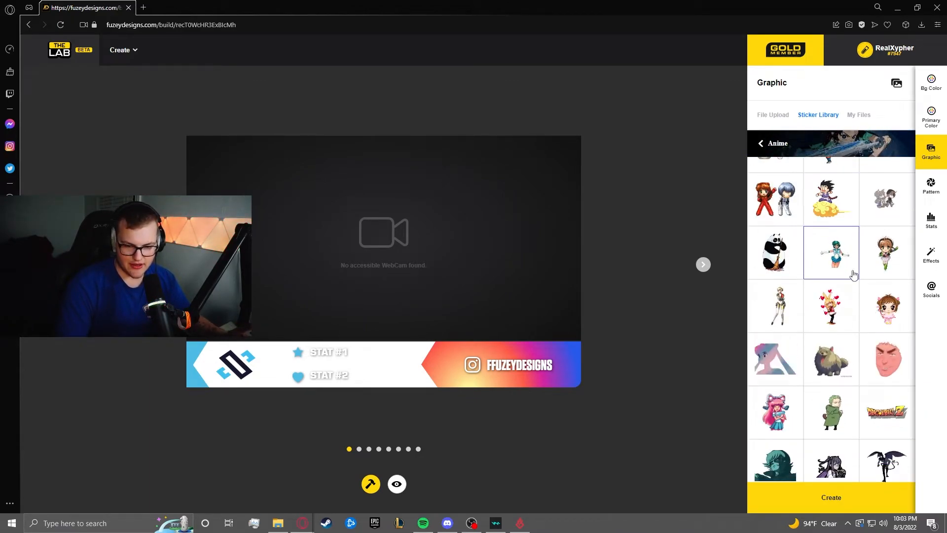
pyautogui.scroll(10, 856, 283)
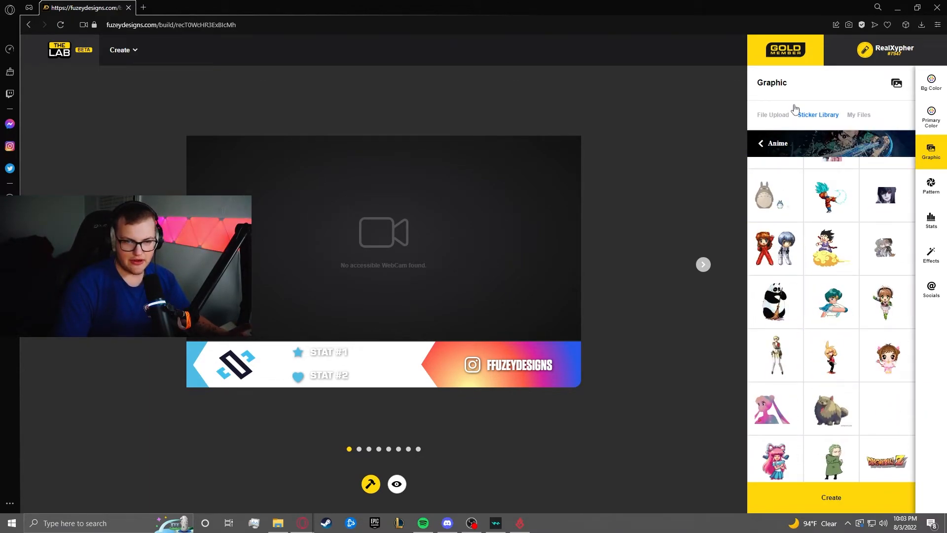
# - Leave the Anime category and search the Sticker Library for "eren yeager", correcting the misspelled first word
pyautogui.click(768, 148)
pyautogui.click(774, 143)
pyautogui.write('eren yeage')
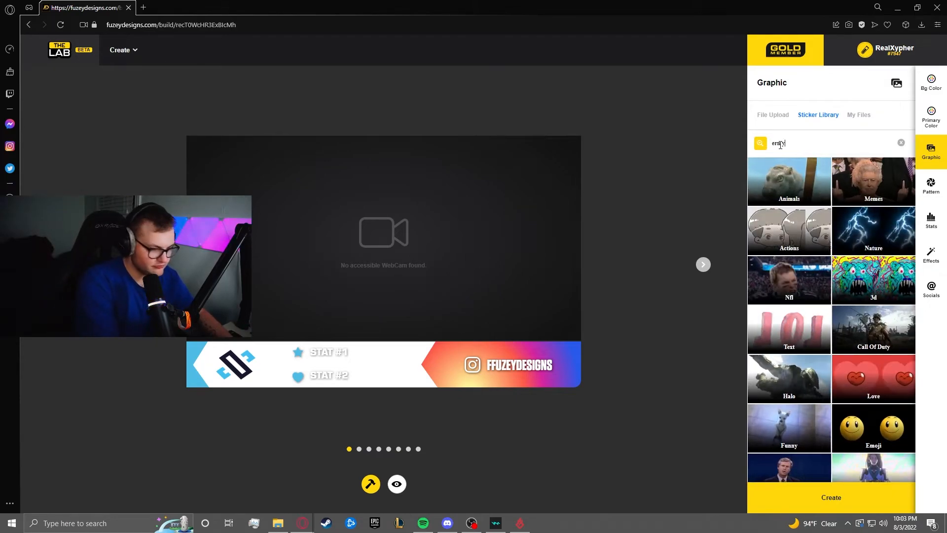
pyautogui.write('r')
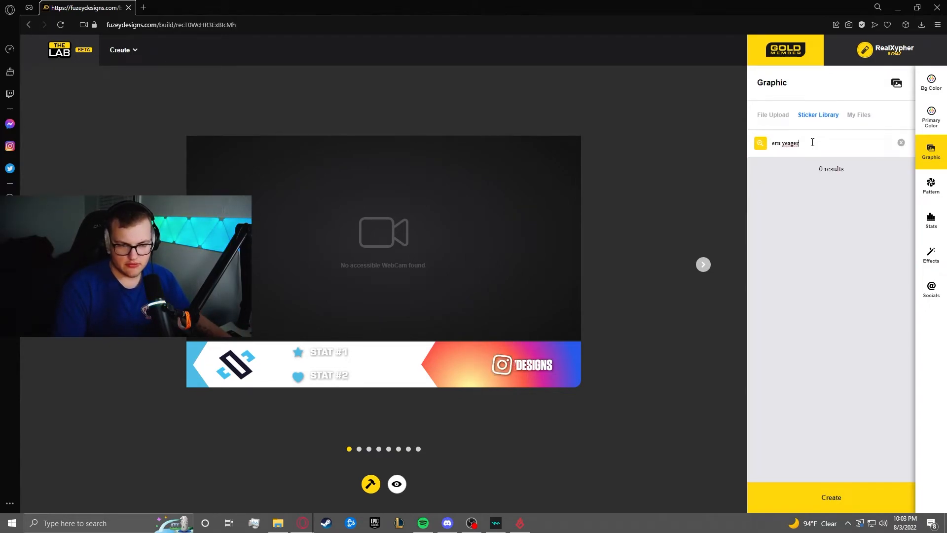
pyautogui.moveTo(811, 143); pyautogui.dragTo(775, 144)
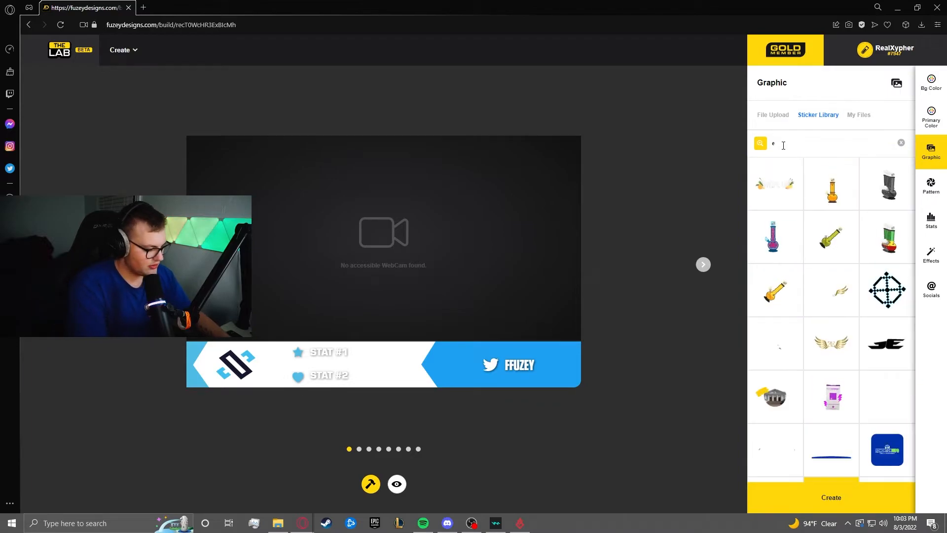
pyautogui.write('ren yeager')
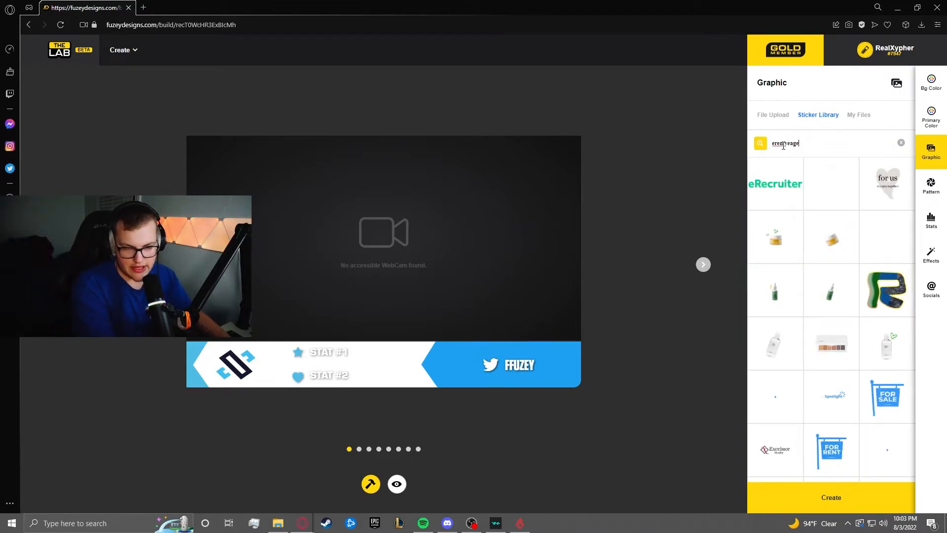
# - Clear the sticker search and place the first green sticker from the Apex Legends category as the overlay's graphic
pyautogui.click(902, 143)
pyautogui.click(770, 203)
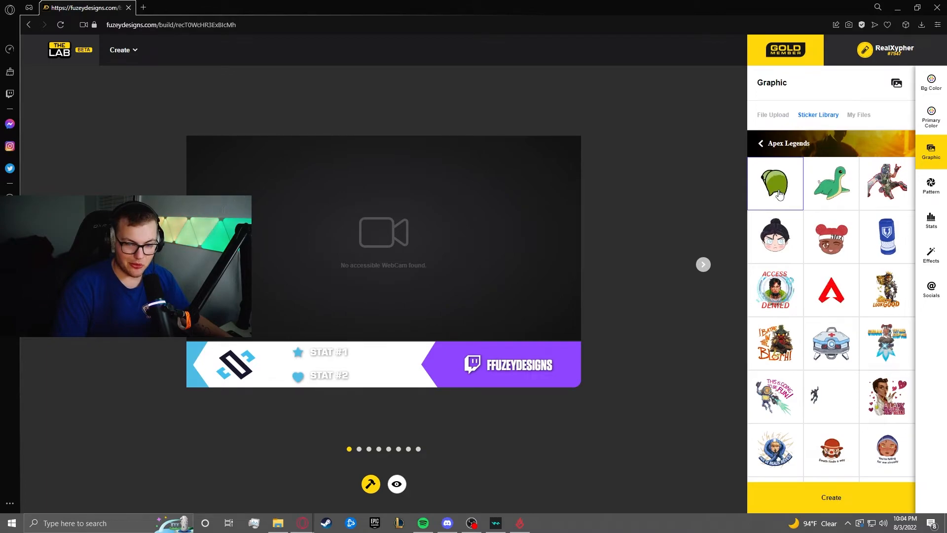
pyautogui.click(779, 194)
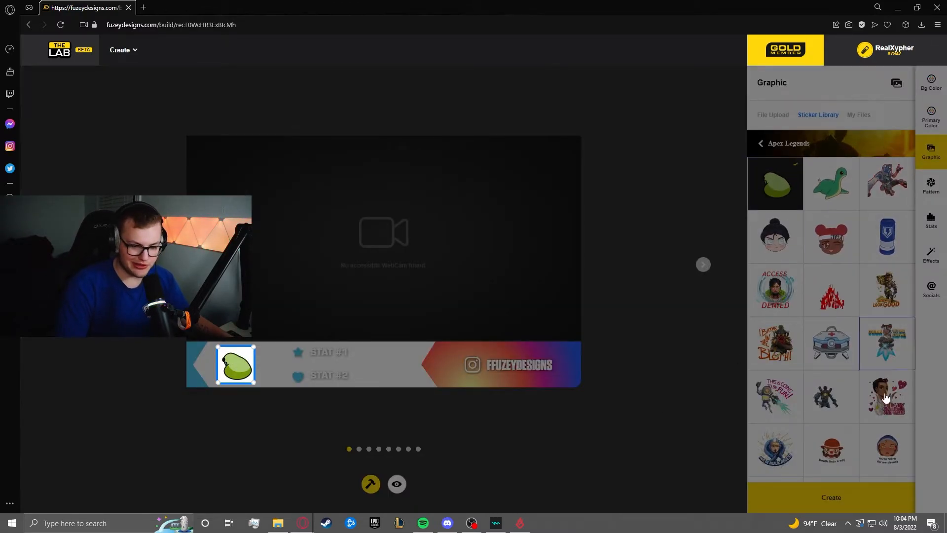
pyautogui.click(685, 197)
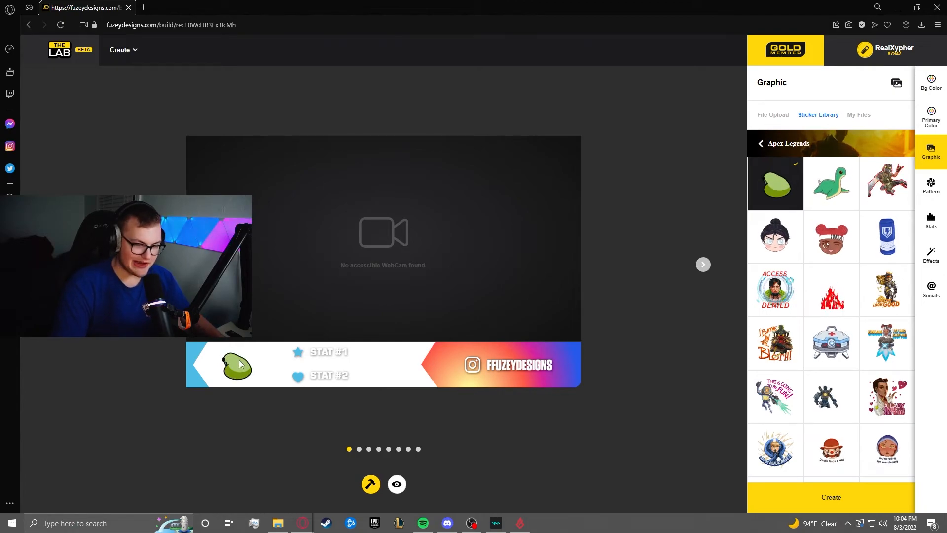
# - Apply the Fire pattern to the overlay
pyautogui.click(931, 192)
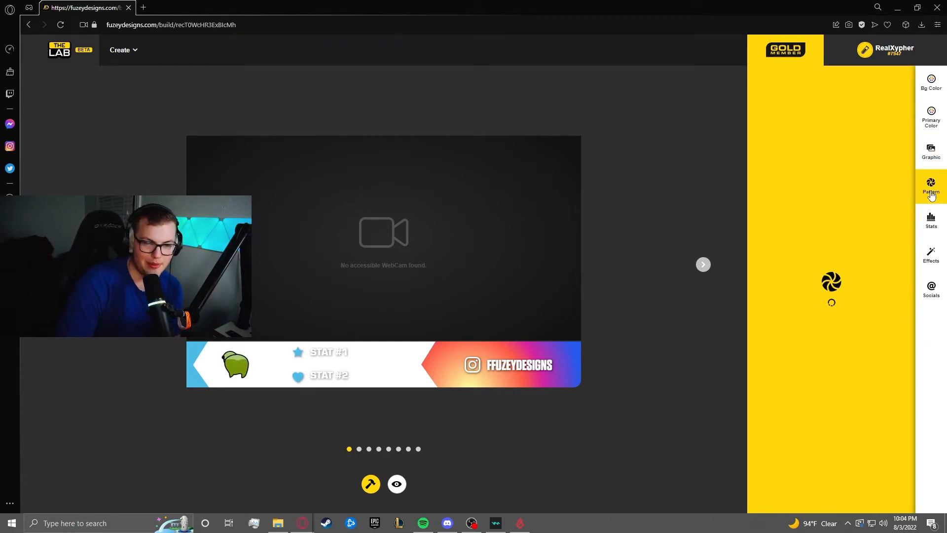
pyautogui.scroll(-6, 821, 193)
pyautogui.scroll(-5, 817, 199)
pyautogui.click(796, 245)
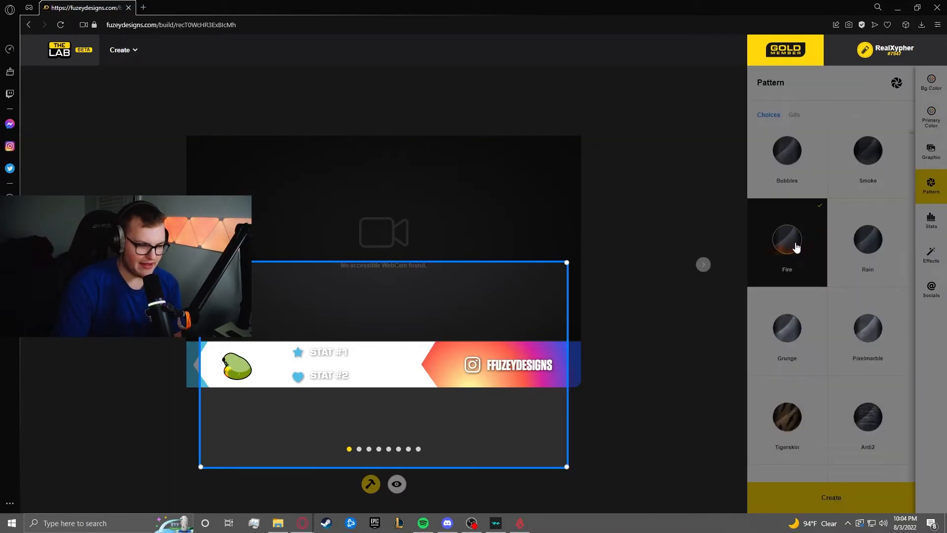
pyautogui.click(635, 385)
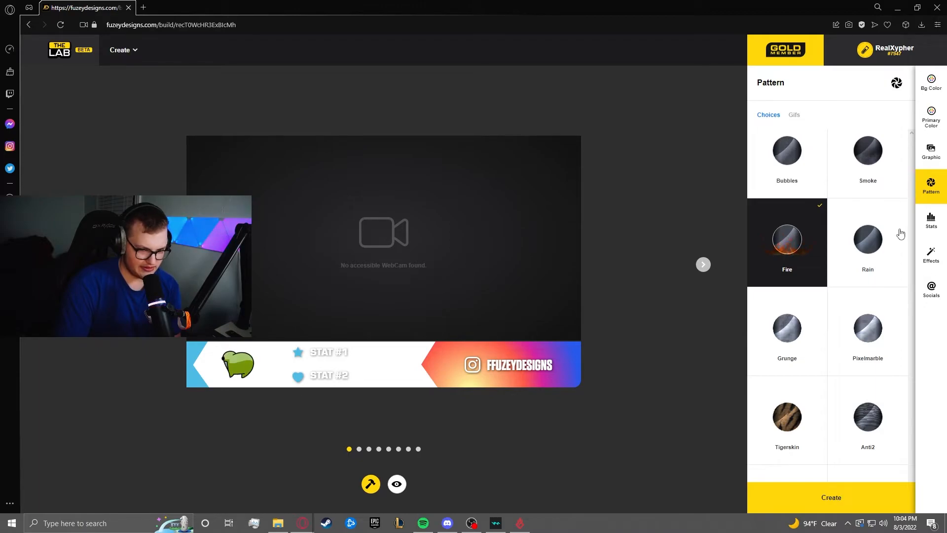
# - Try the Pixelmarble pattern on the overlay, switch back to Fire and scale the pattern down
pyautogui.click(869, 266)
pyautogui.click(861, 327)
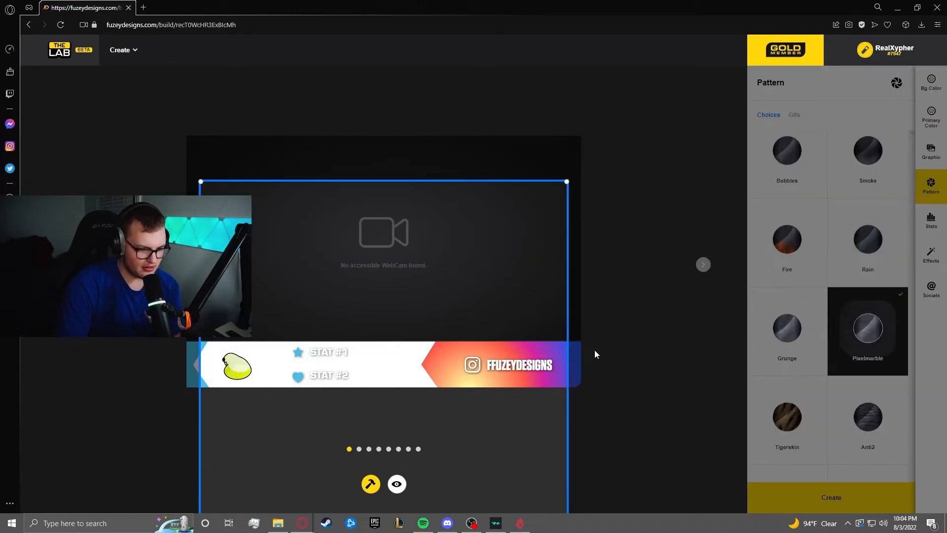
pyautogui.click(800, 239)
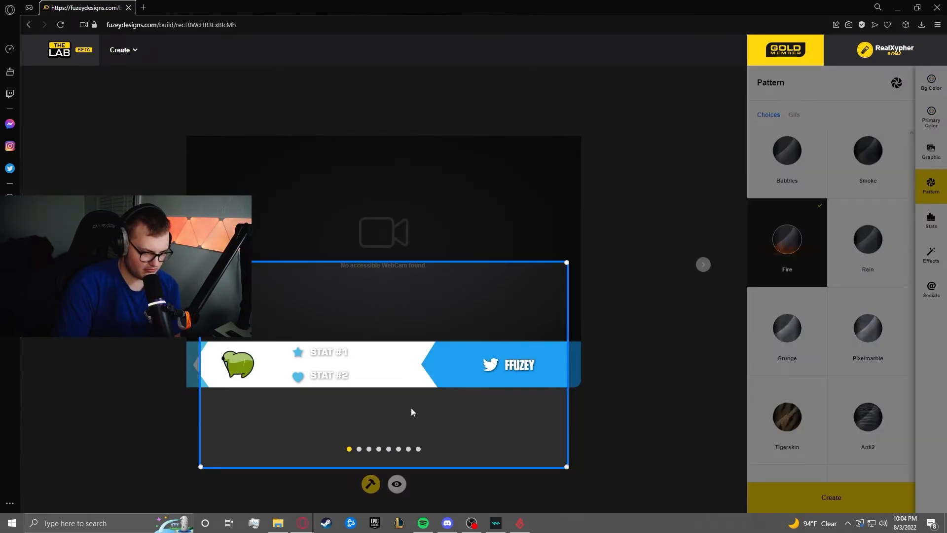
pyautogui.moveTo(566, 467); pyautogui.dragTo(555, 437)
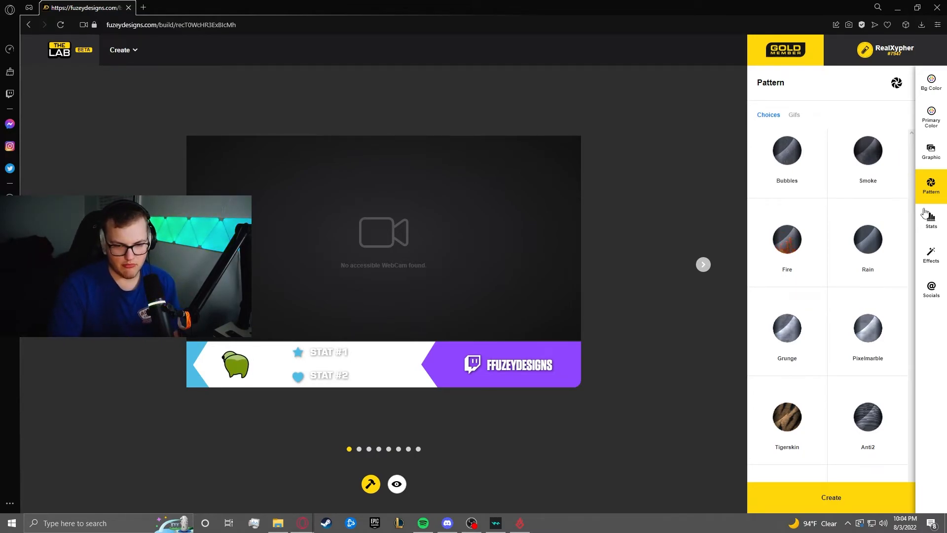
# - Fetch the live stats of the connected Twitch profile and look over the available Effects settings
pyautogui.click(931, 223)
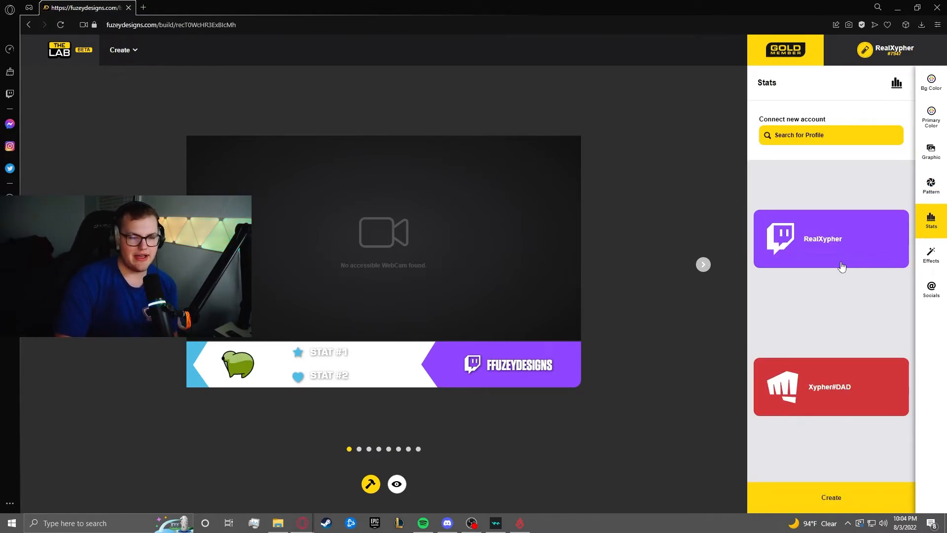
pyautogui.click(778, 235)
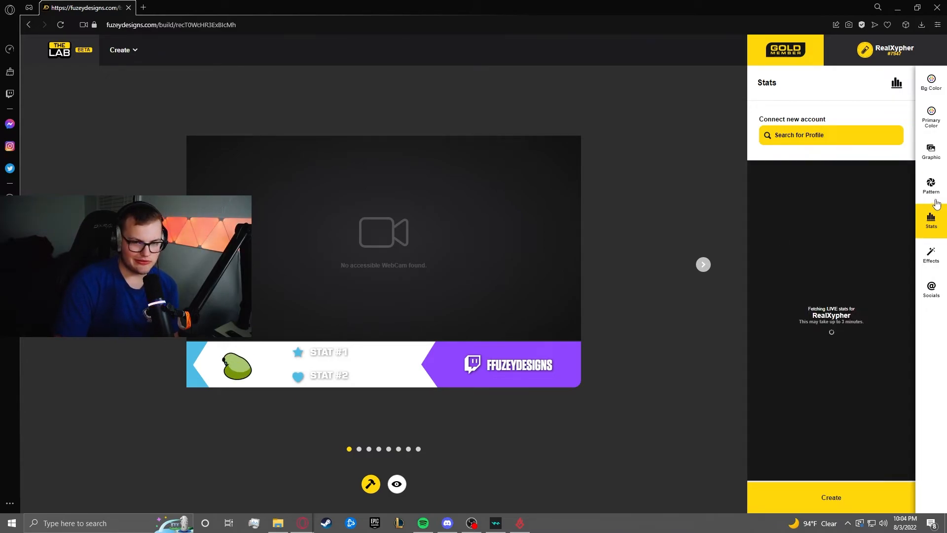
pyautogui.click(932, 254)
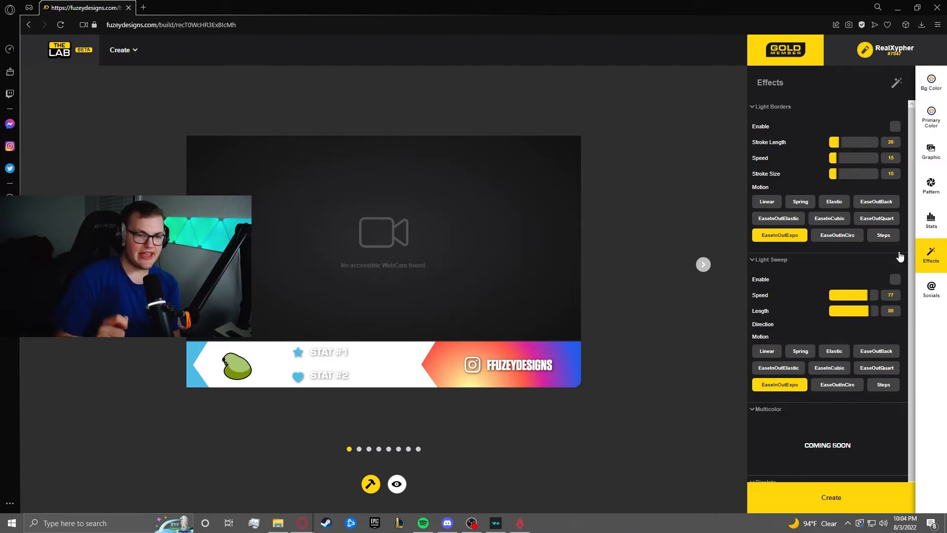
pyautogui.click(925, 294)
pyautogui.click(931, 267)
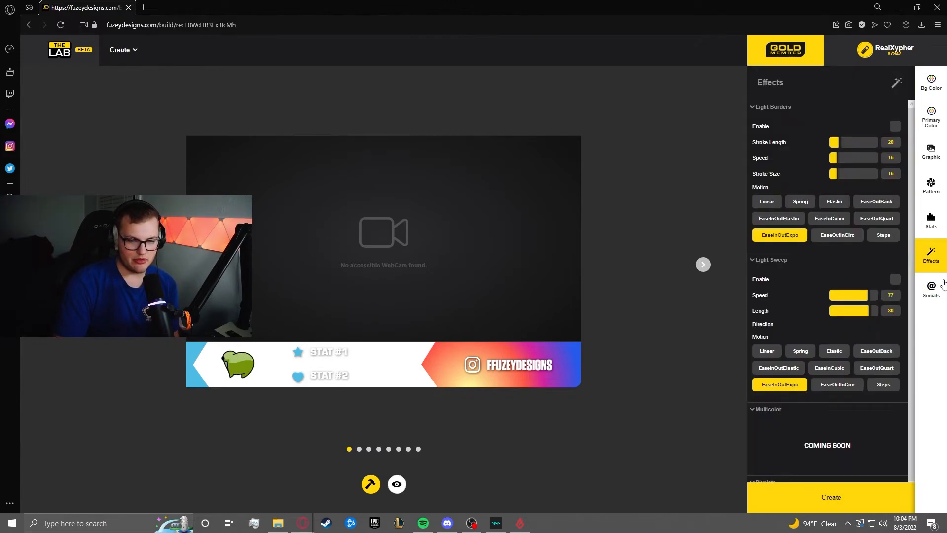
# - Replace the placeholder Instagram, Twitter and Twitch names in the overlay's socials with the streamer's own handle
pyautogui.click(941, 286)
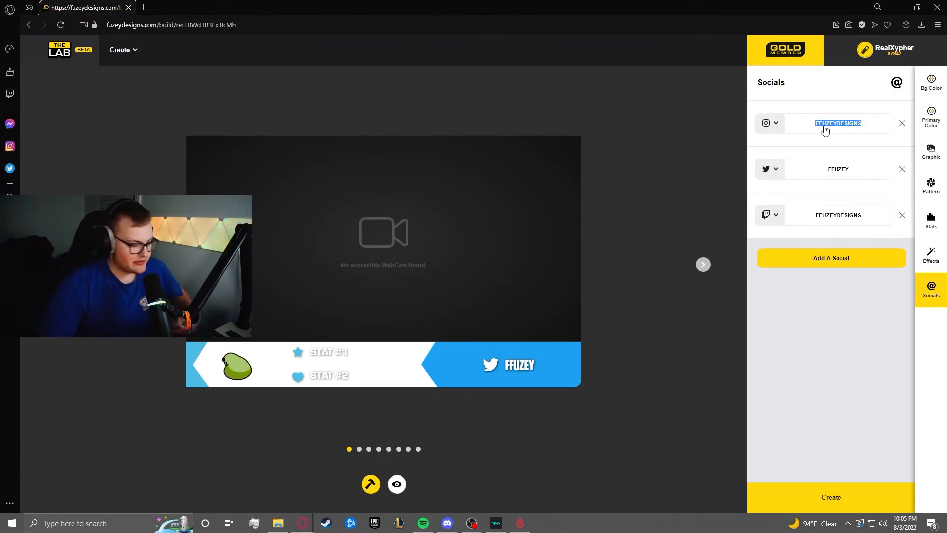
pyautogui.write('REALXYPH')
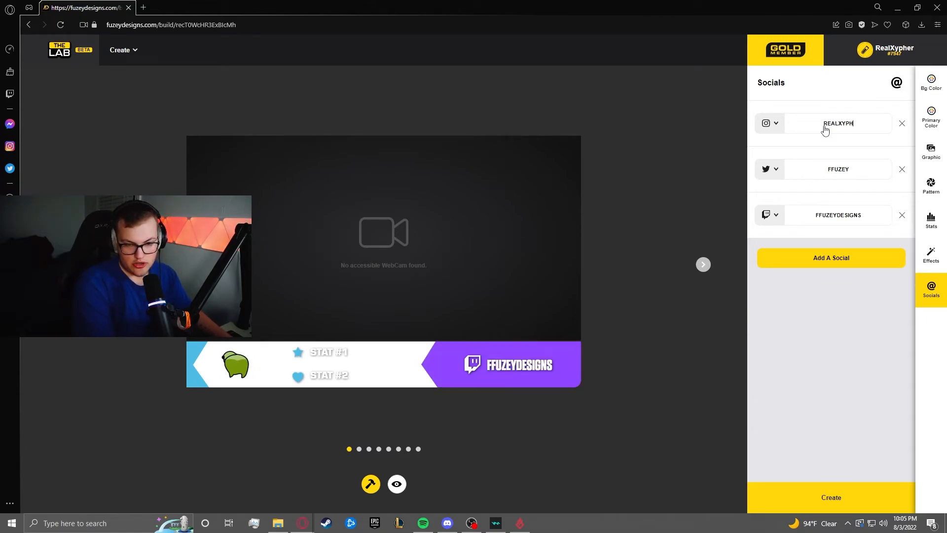
pyautogui.write('ER')
pyautogui.press('Tab')
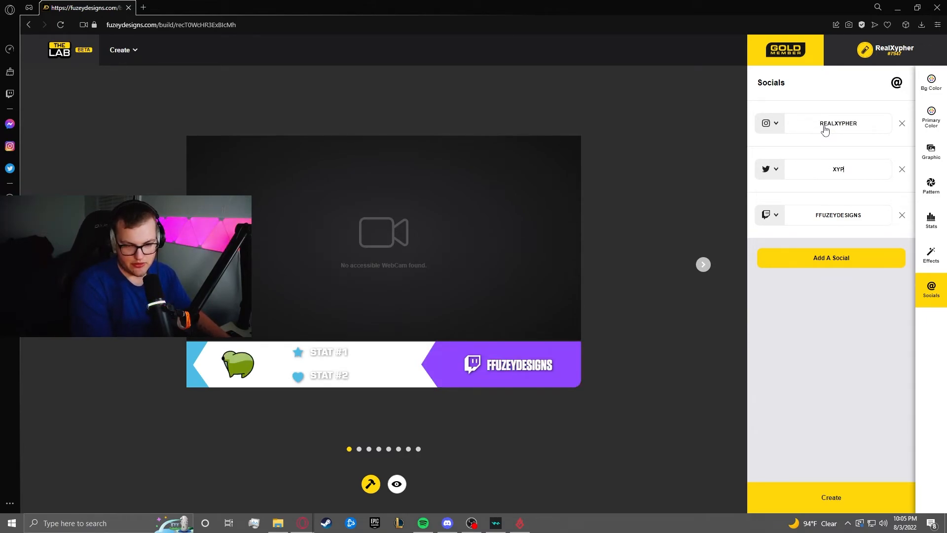
pyautogui.write('REALC')
pyautogui.press('BackSpace')
pyautogui.write('XYPHER')
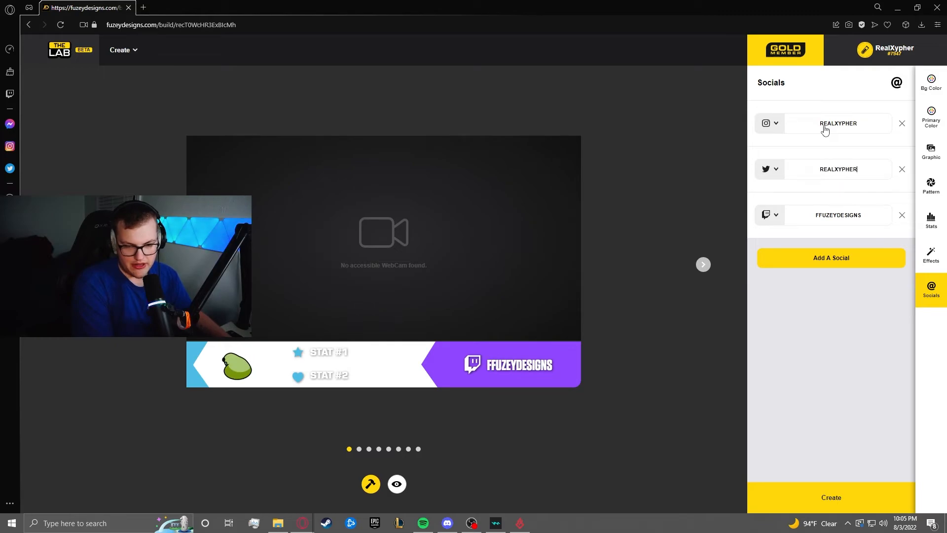
pyautogui.write('REALXYPHER')
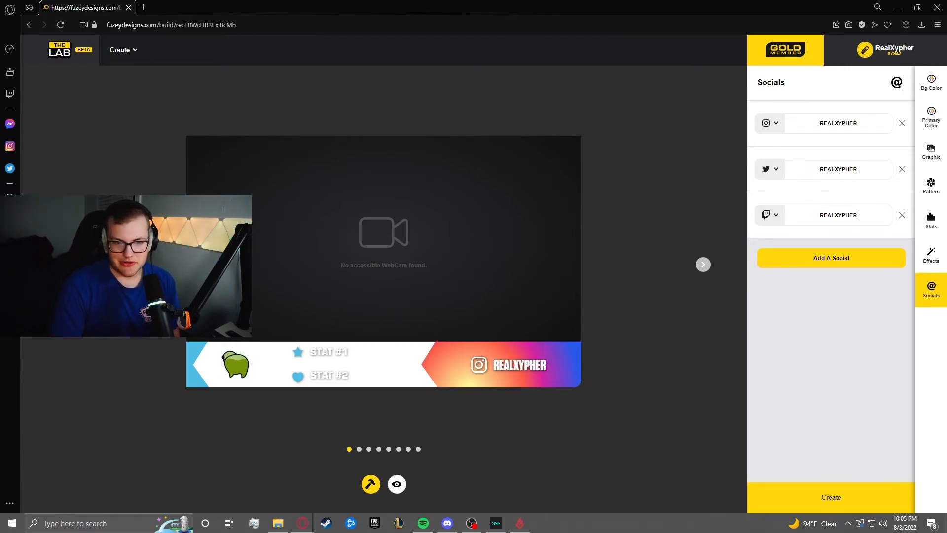
# - Try the Light Borders and Light Sweep effects on the overlay and return to The Lab's home page
pyautogui.click(932, 256)
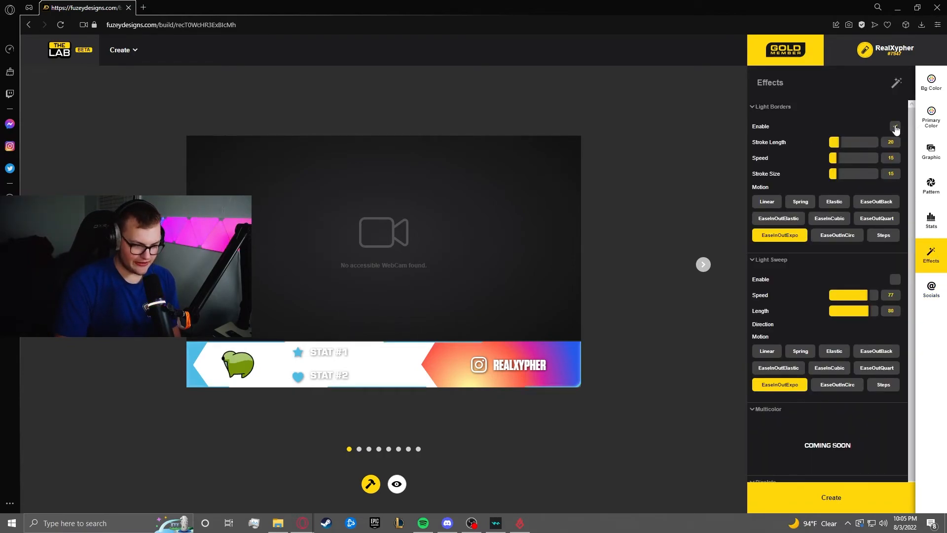
pyautogui.rightClick(894, 280)
pyautogui.press('Escape')
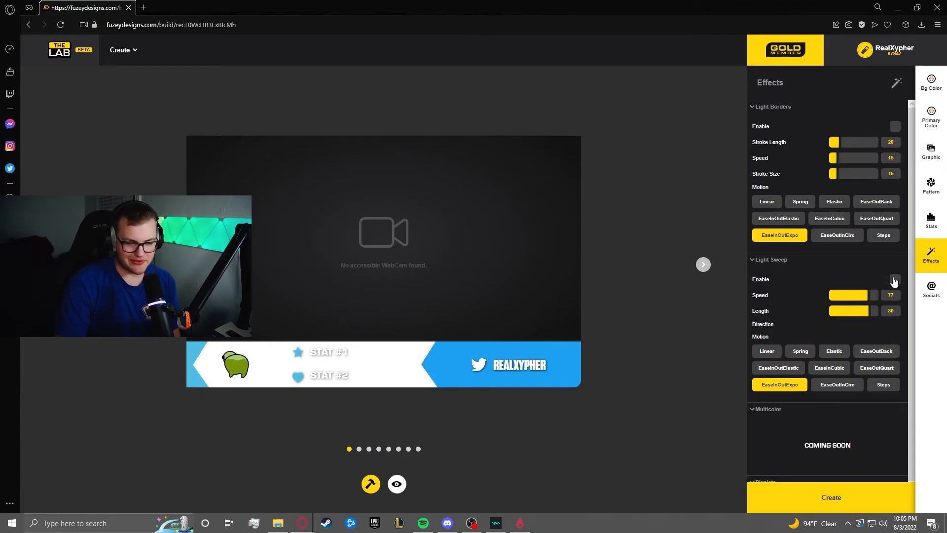
pyautogui.rightClick(872, 296)
pyautogui.press('Escape')
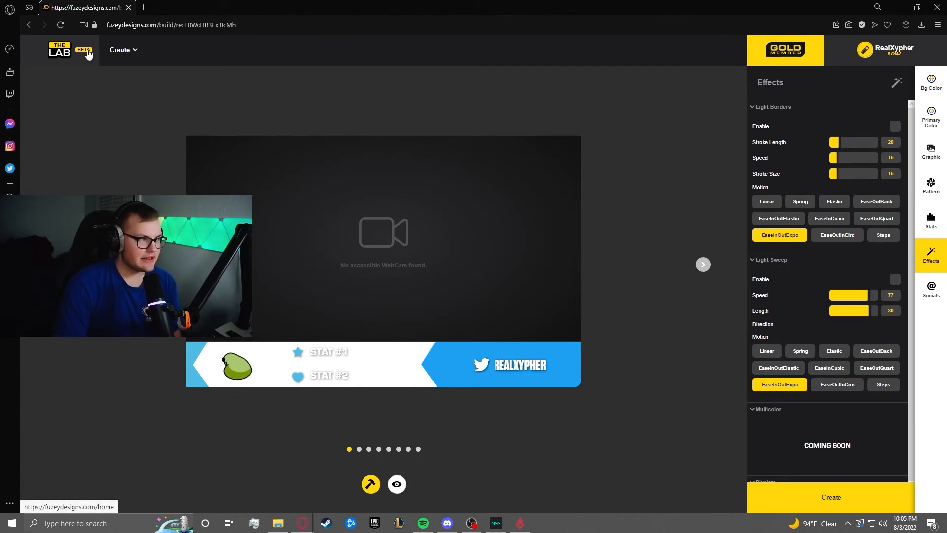
pyautogui.click(57, 61)
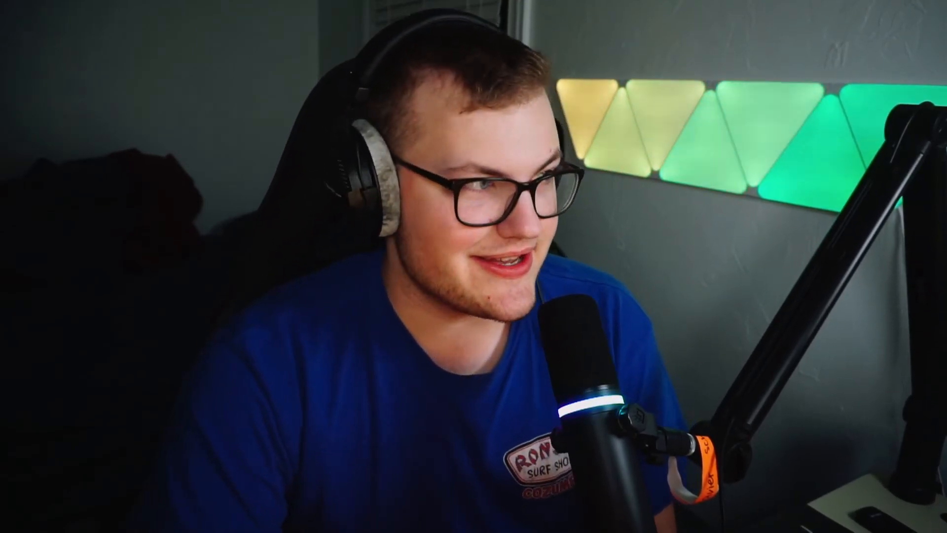